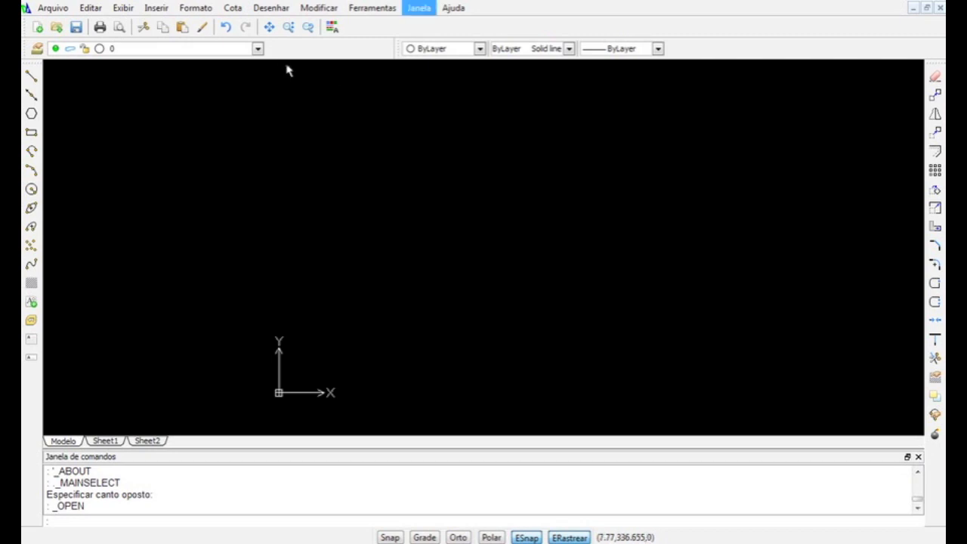
Open the program's About information (Sobre) to view the version details.
key(Right)
key(Down)
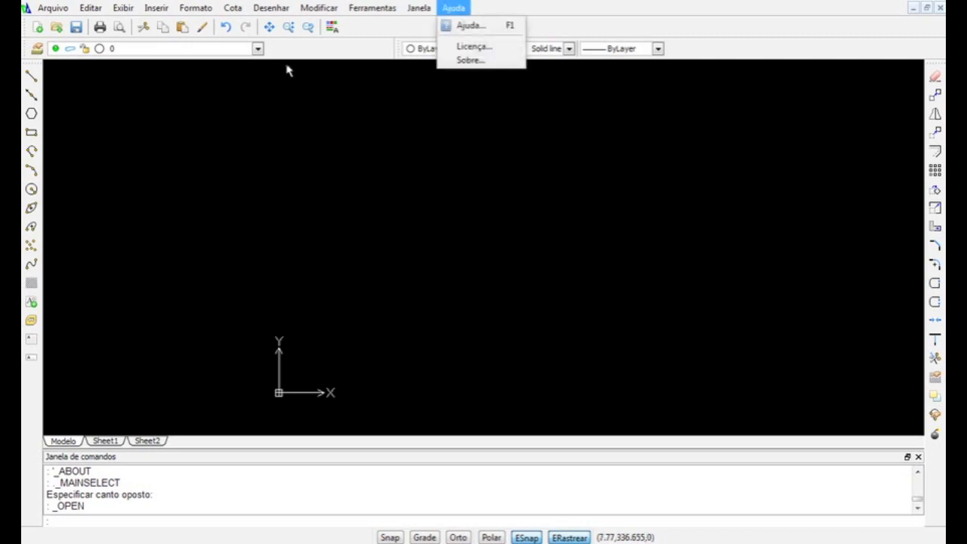
key(Down)
key(Down)
key(Down)
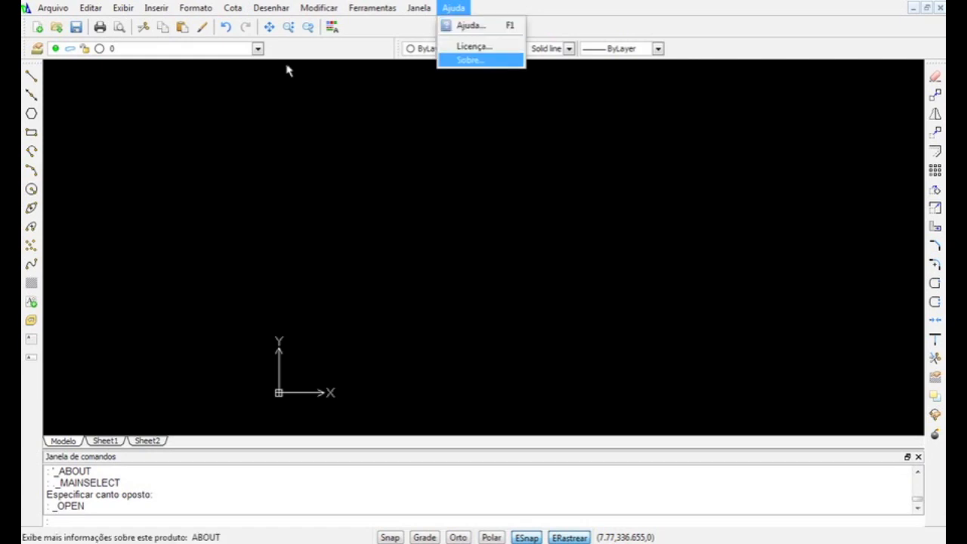
key(Return)
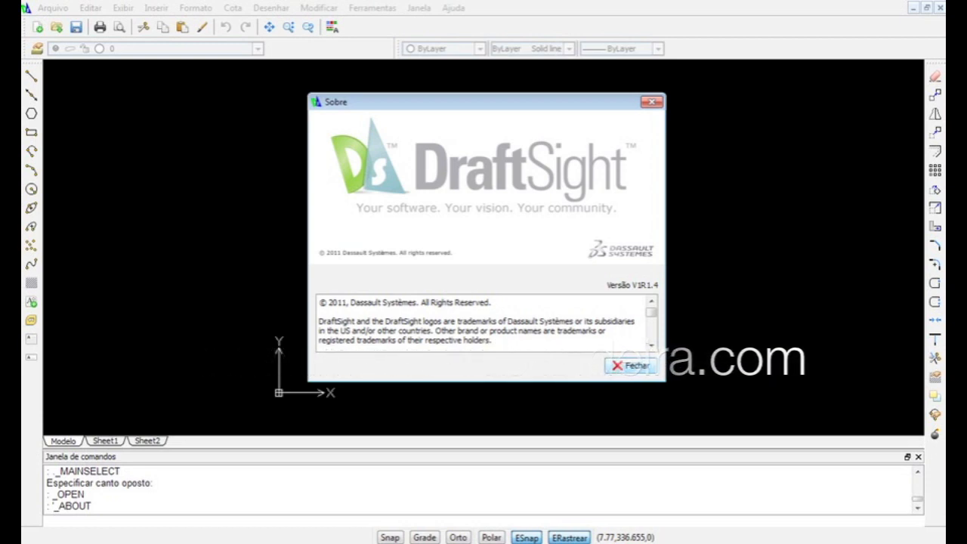
Switch to Google Chrome and review the DraftSight overview page down to the Individuals, Enterprises and Educators editions.
key(ctrl+Up)
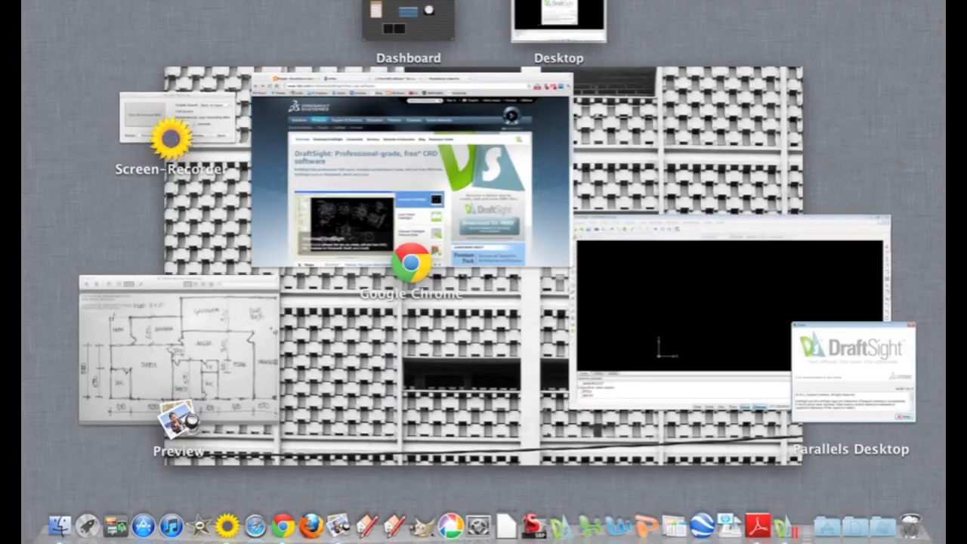
click(409, 166)
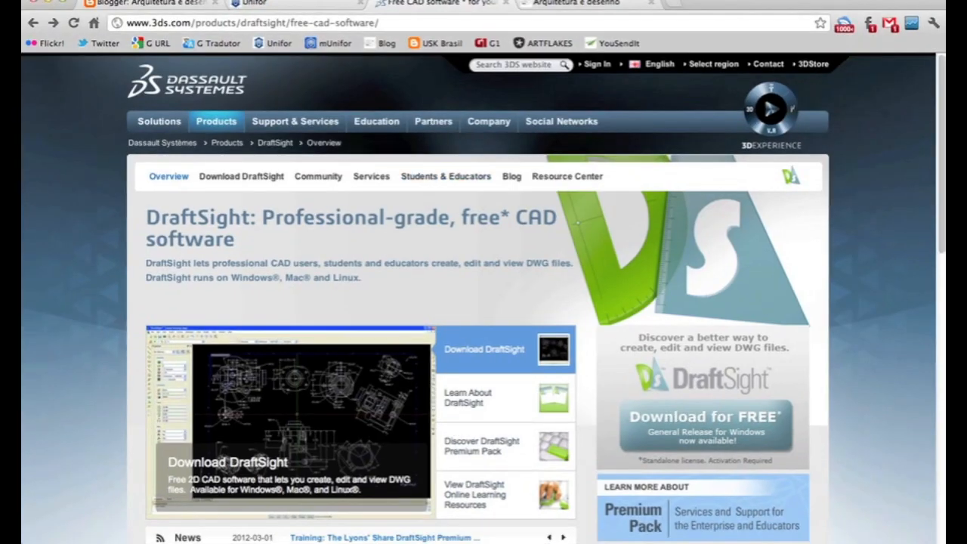
scroll(483, 302, down, 10)
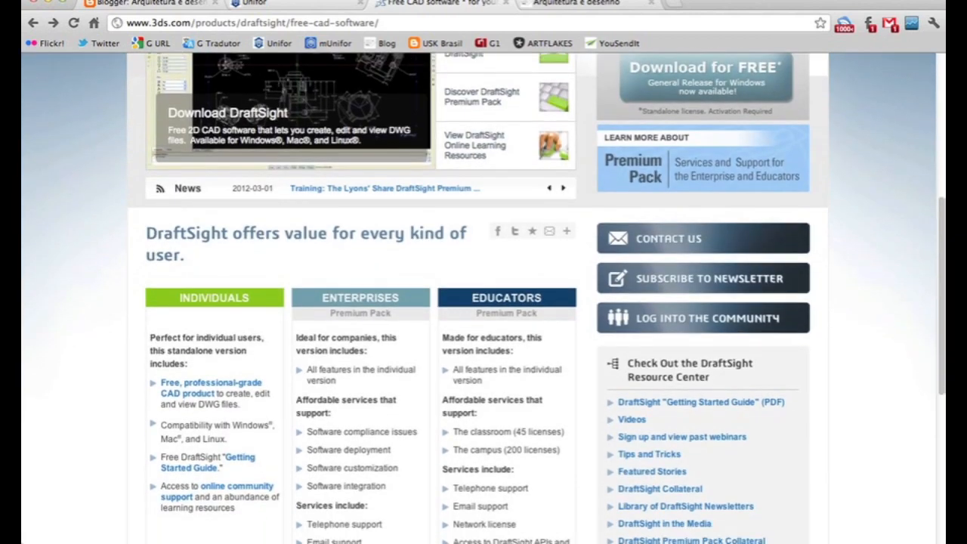
scroll(484, 303, down, 2)
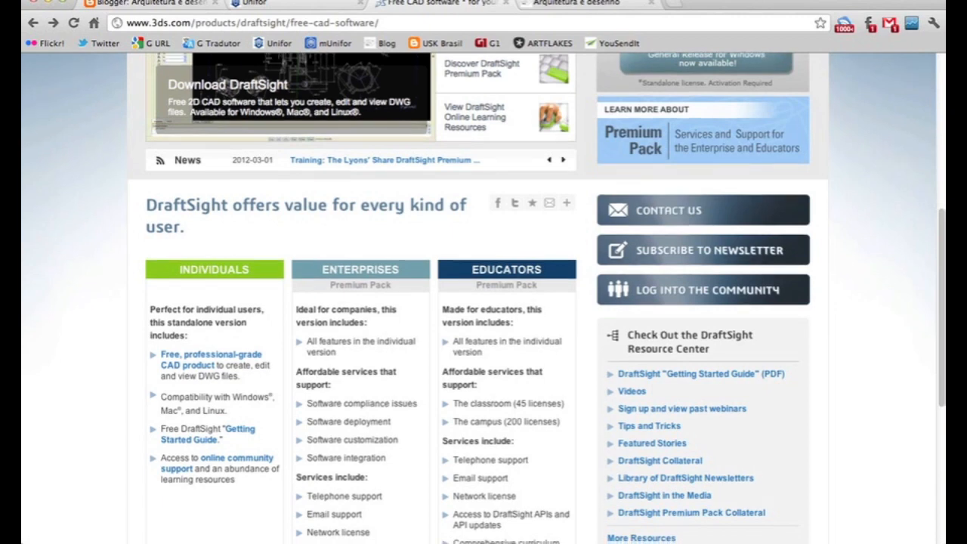
scroll(484, 302, down, 4)
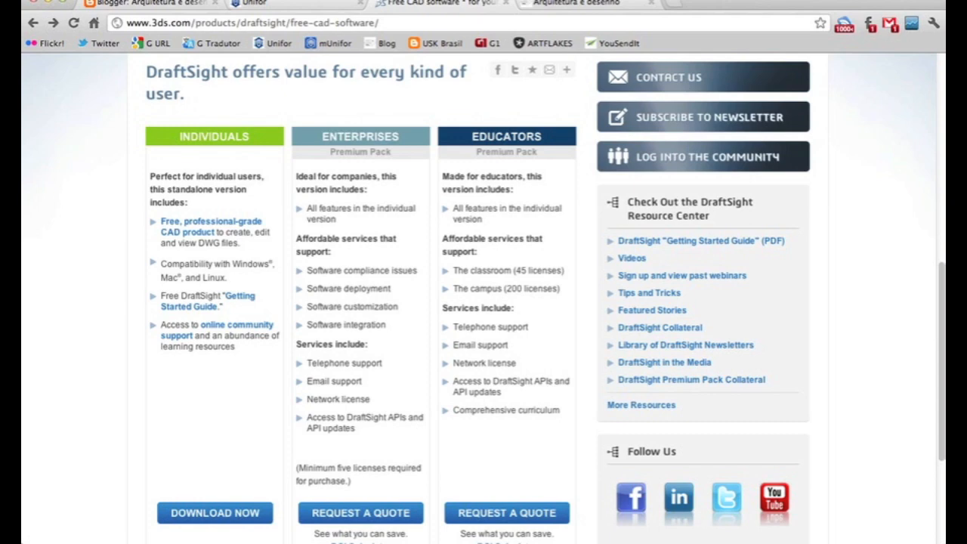
Open the download page for the Individuals edition and view the download options for each operating system.
click(215, 512)
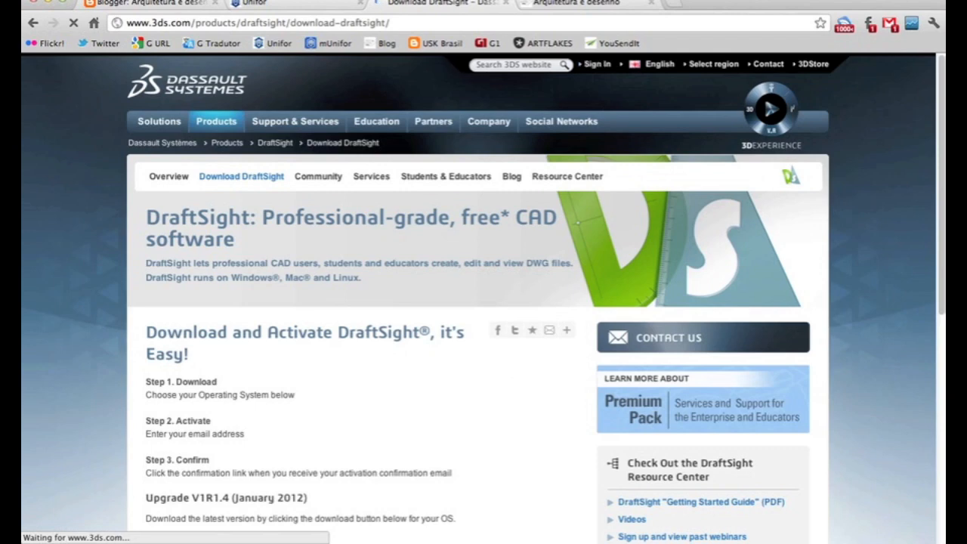
scroll(418, 283, down, 5)
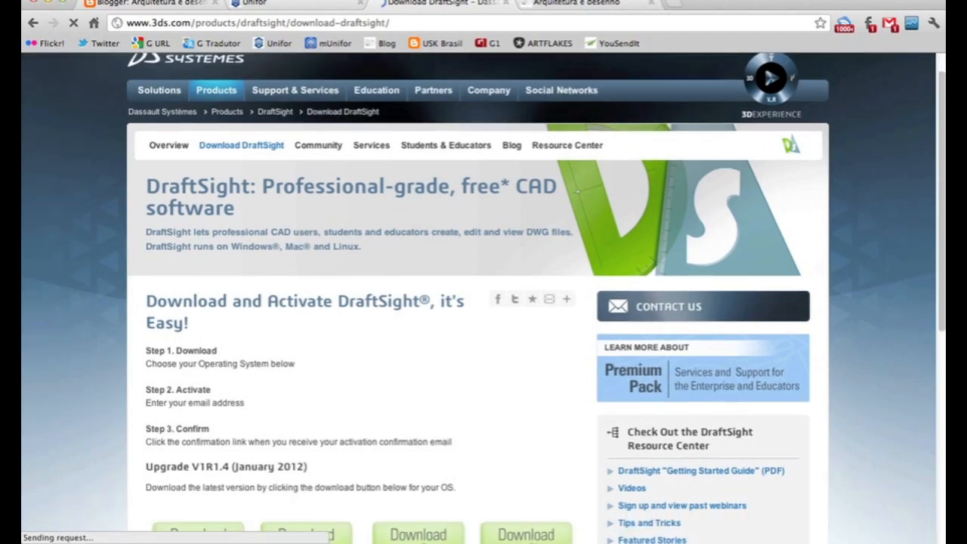
scroll(418, 284, down, 1)
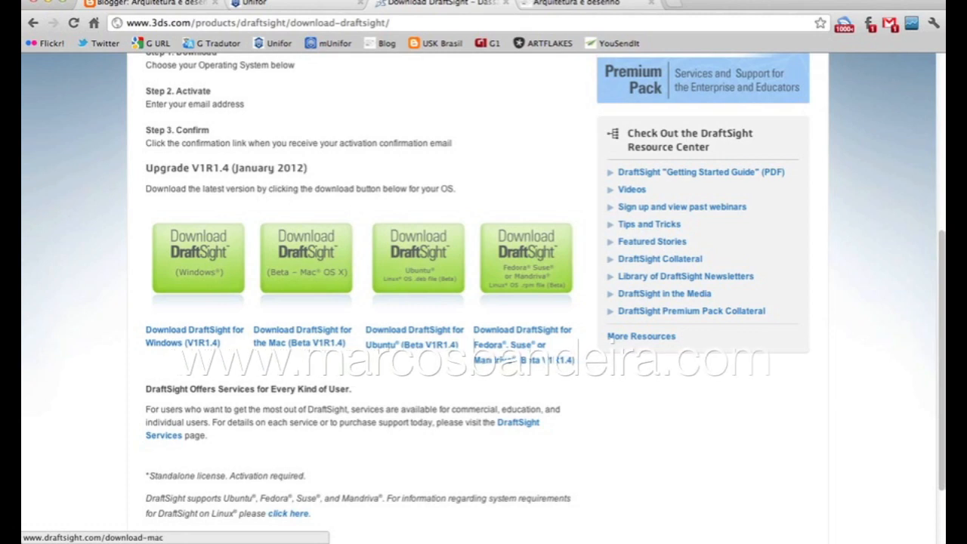
Switch back to DraftSight and close the About (Sobre) dialog.
key(ctrl+Up)
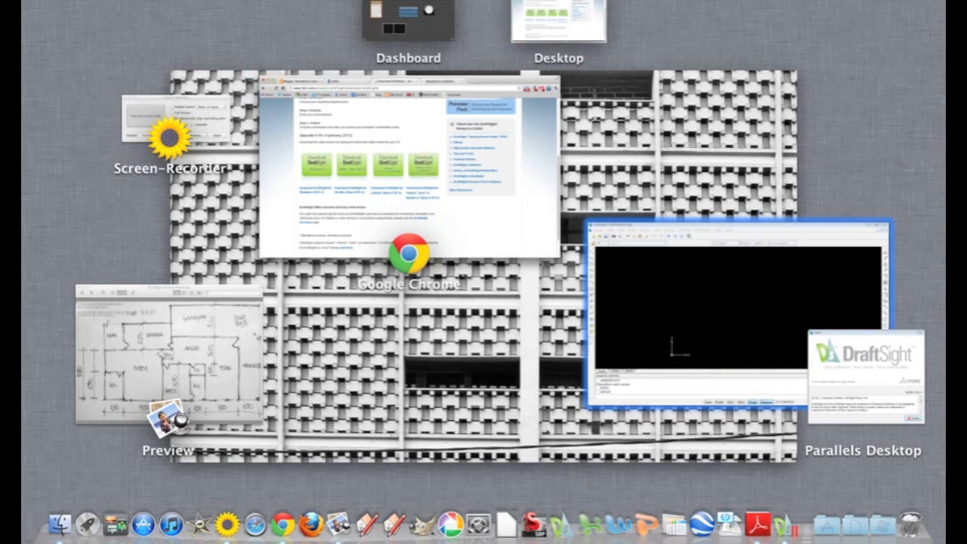
click(741, 310)
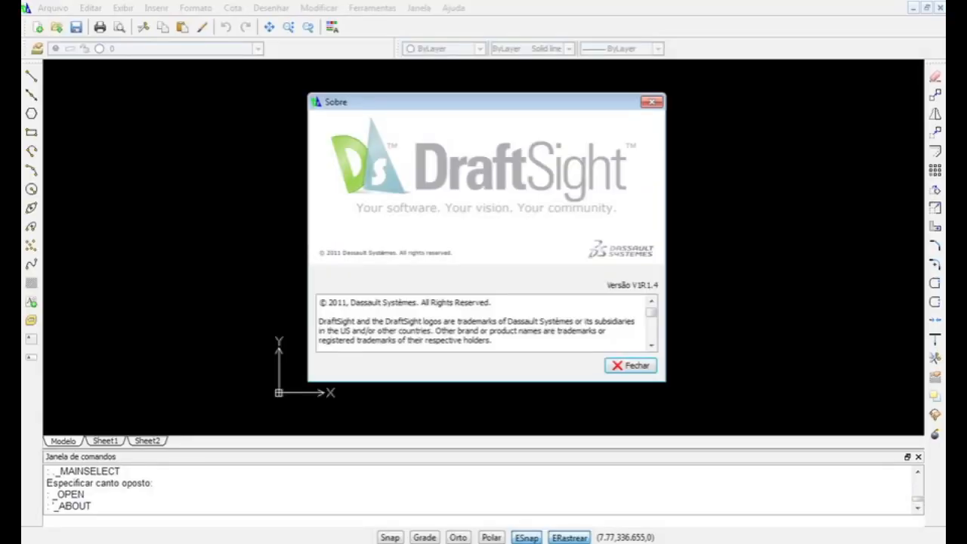
click(616, 369)
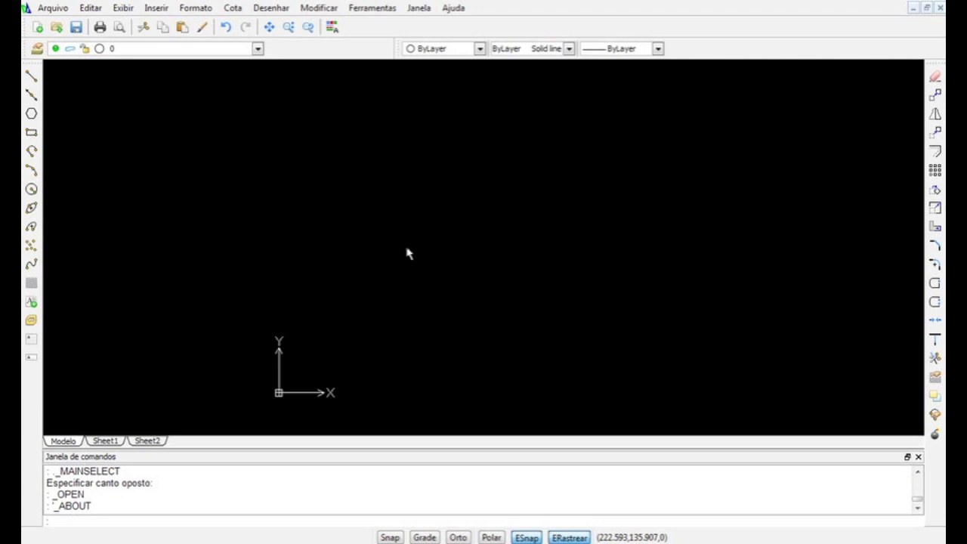
Switch to Preview to view the sketch Croqui de casa térrea.jpg, and return to the DraftSight drawing.
key(super+Tab)
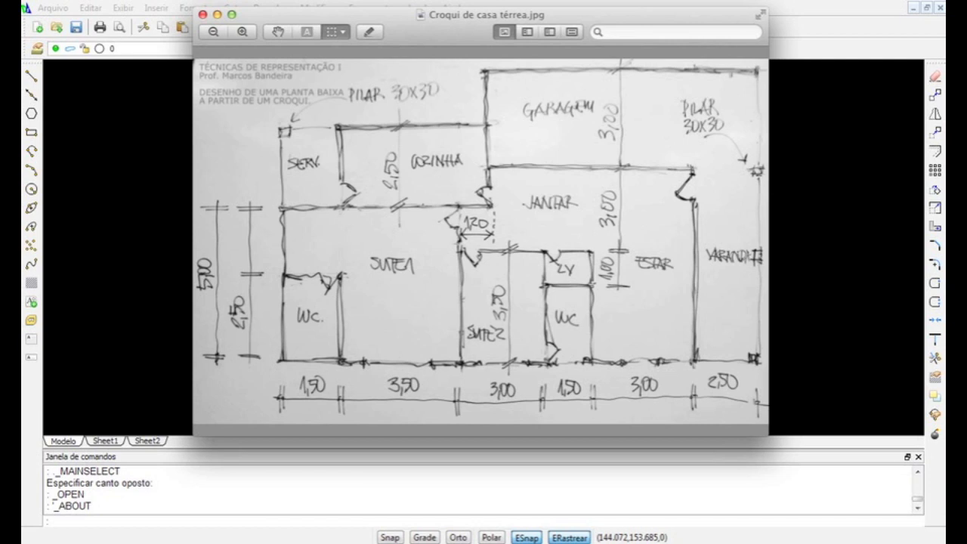
click(143, 194)
click(156, 192)
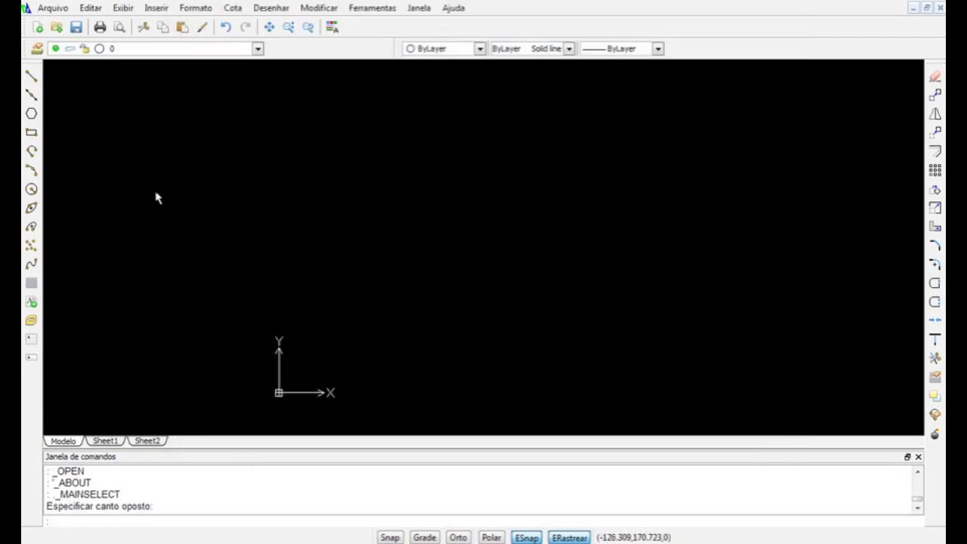
Open the drawing ArquivoBASE_DesArquitetônico from the Documentos library.
key(ctrl+o)
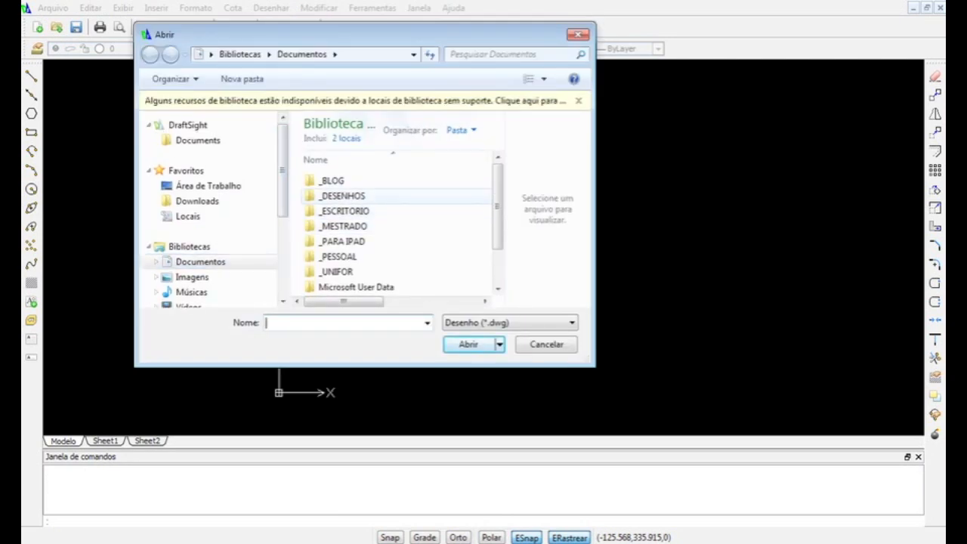
click(579, 101)
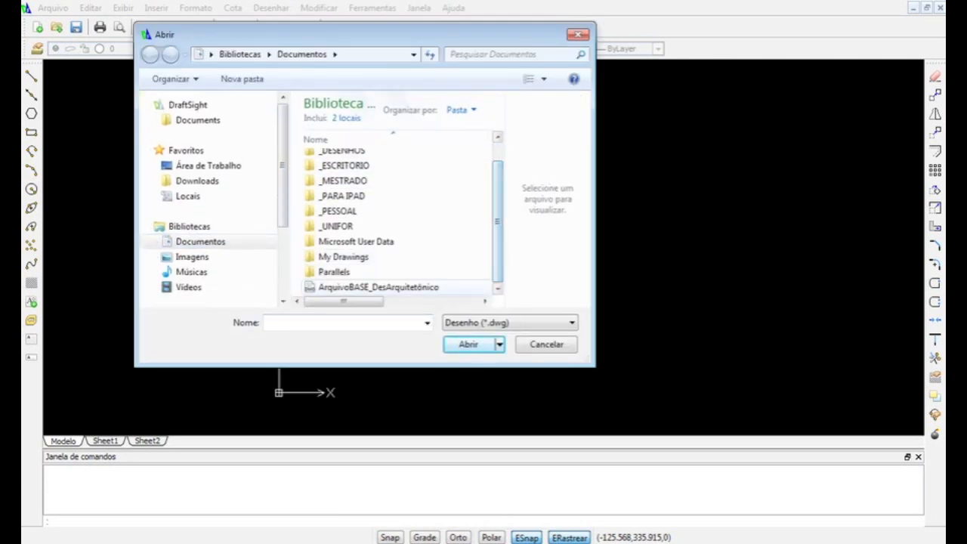
click(378, 287)
key(Return)
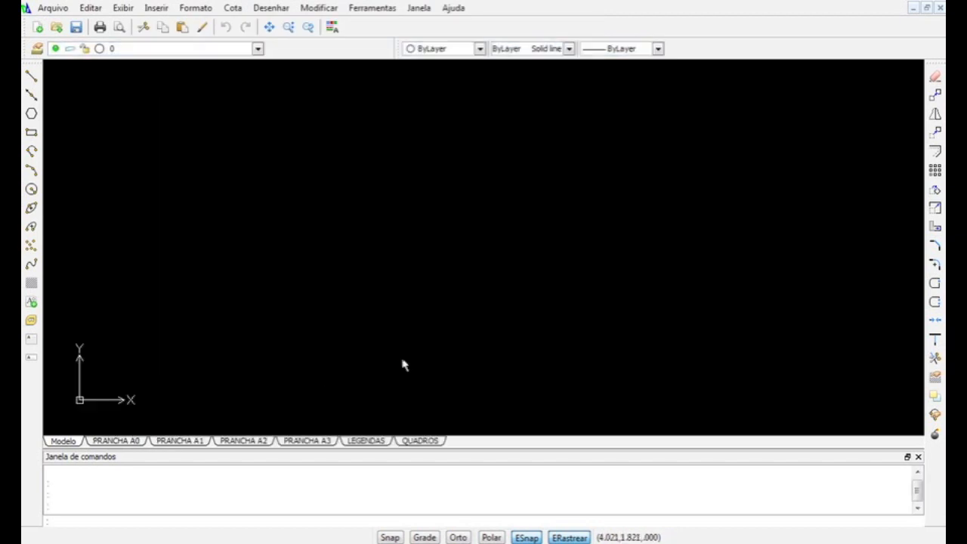
click(390, 248)
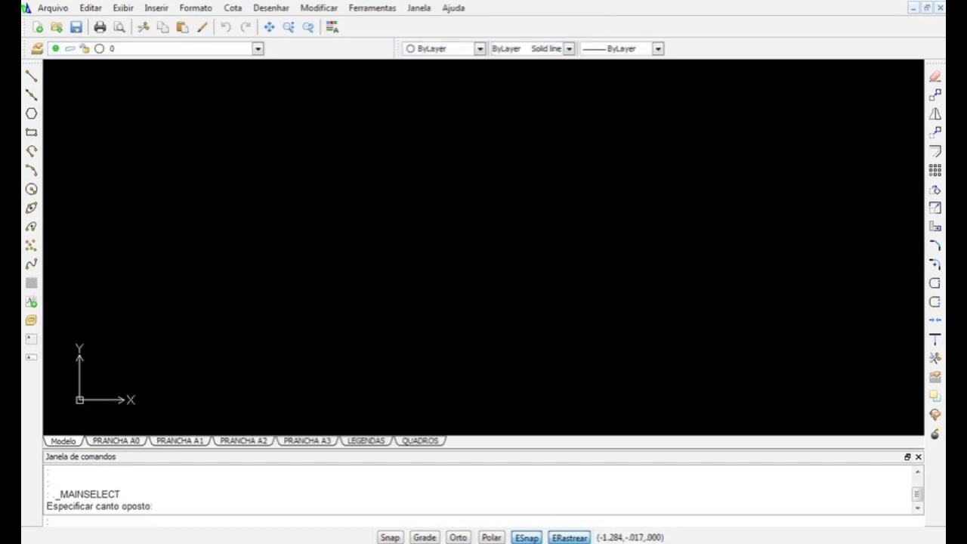
Look through the base drawing's layer list and close it without changing the active layer.
click(184, 49)
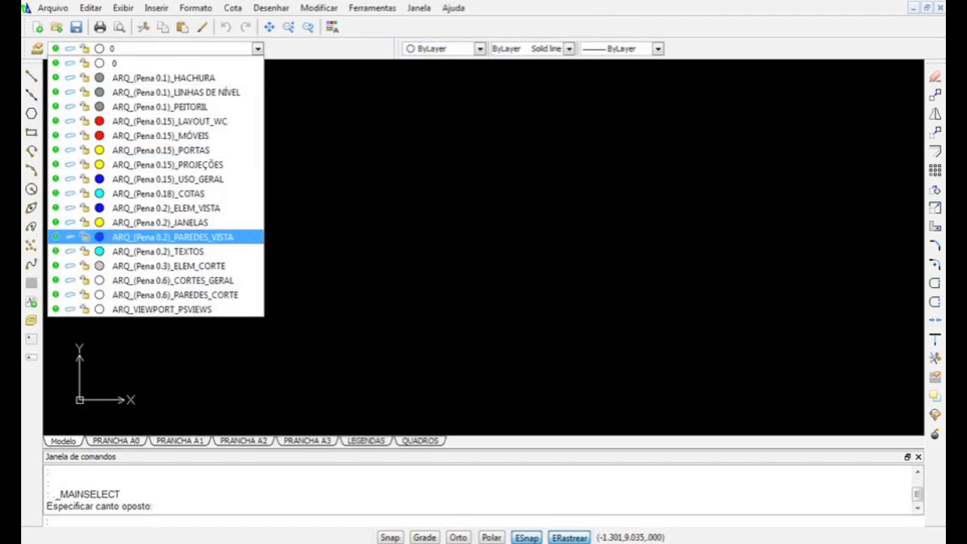
click(147, 369)
click(130, 363)
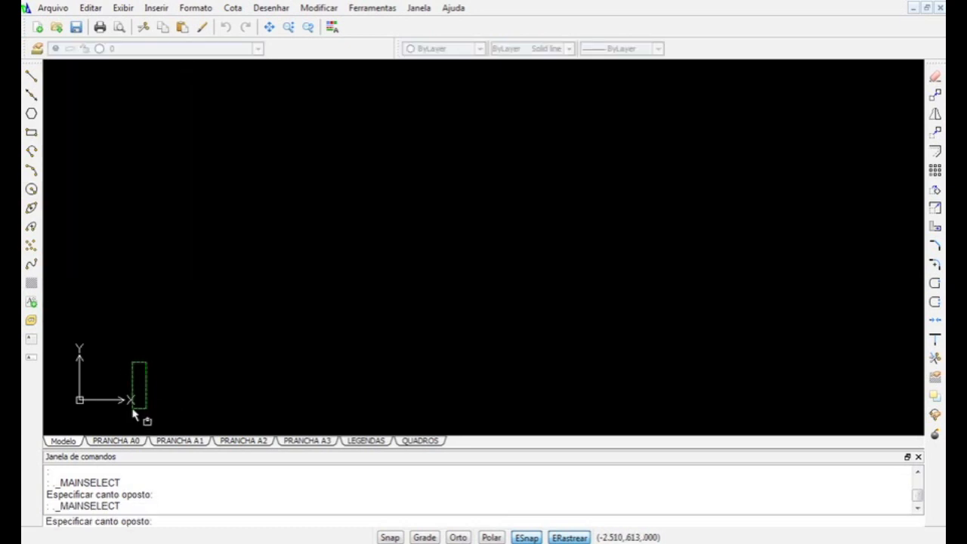
click(136, 408)
View the PRANCHA A0, PRANCHA A1 and PRANCHA A3 sheets and return to the model space.
click(117, 440)
key(ctrl+Page_Down)
click(304, 440)
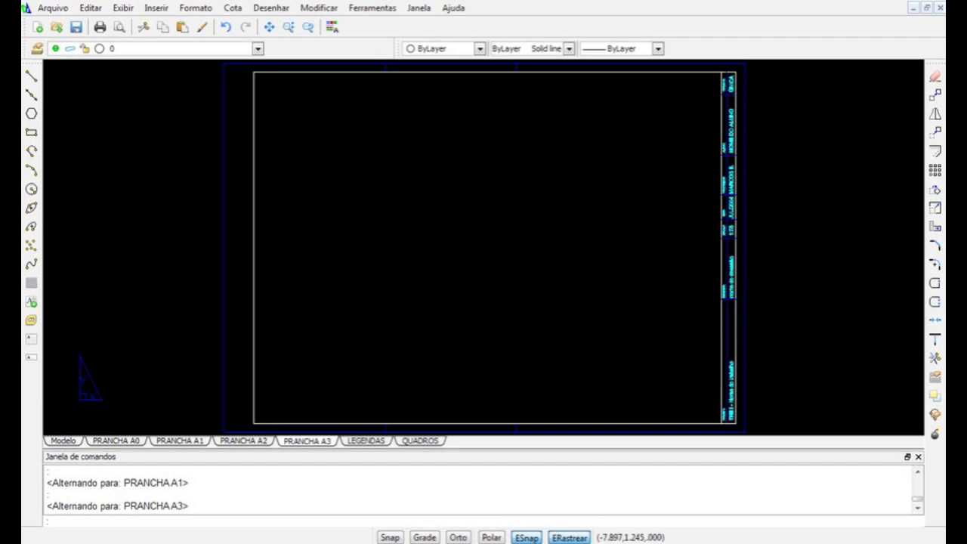
click(63, 441)
Open the system options and check the element colours for the sheet and model backgrounds and crosshairs.
click(372, 7)
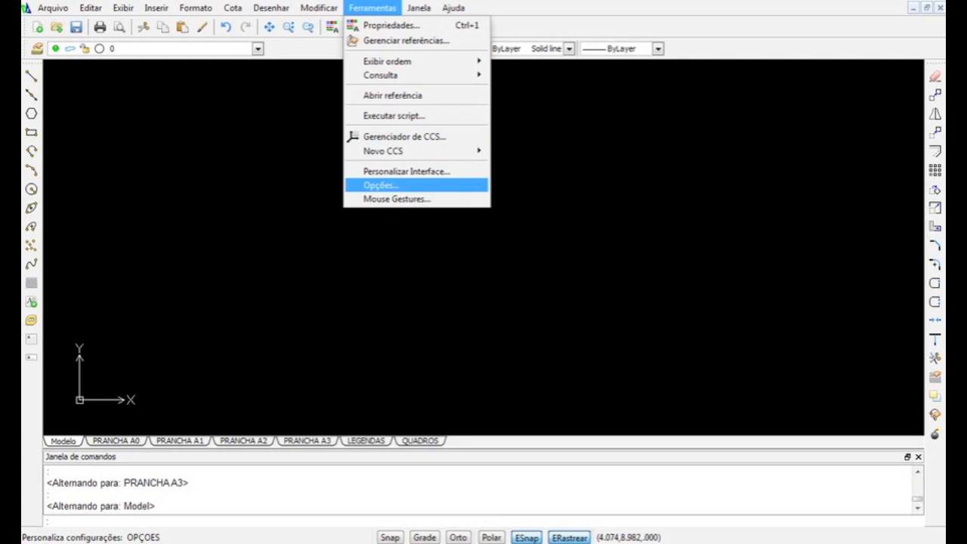
click(382, 185)
click(296, 43)
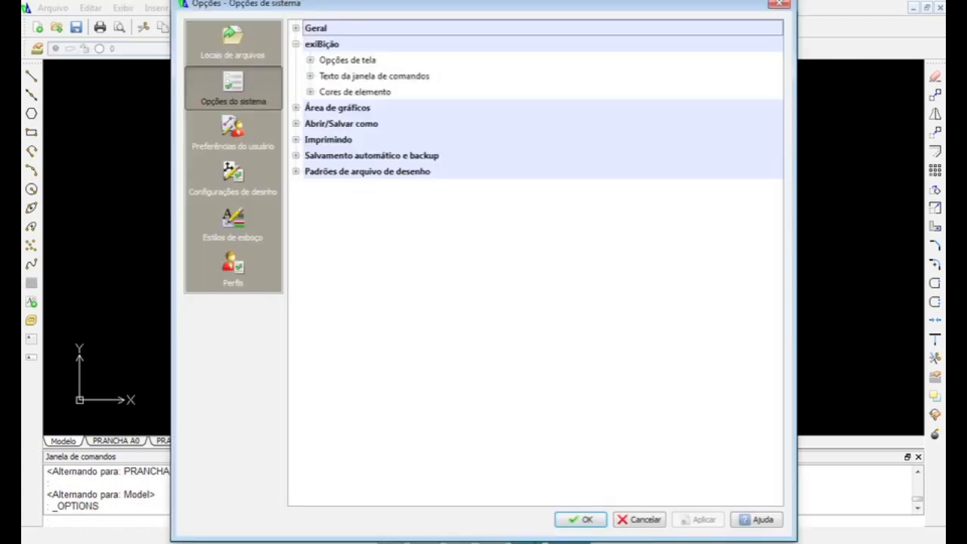
click(310, 92)
click(355, 92)
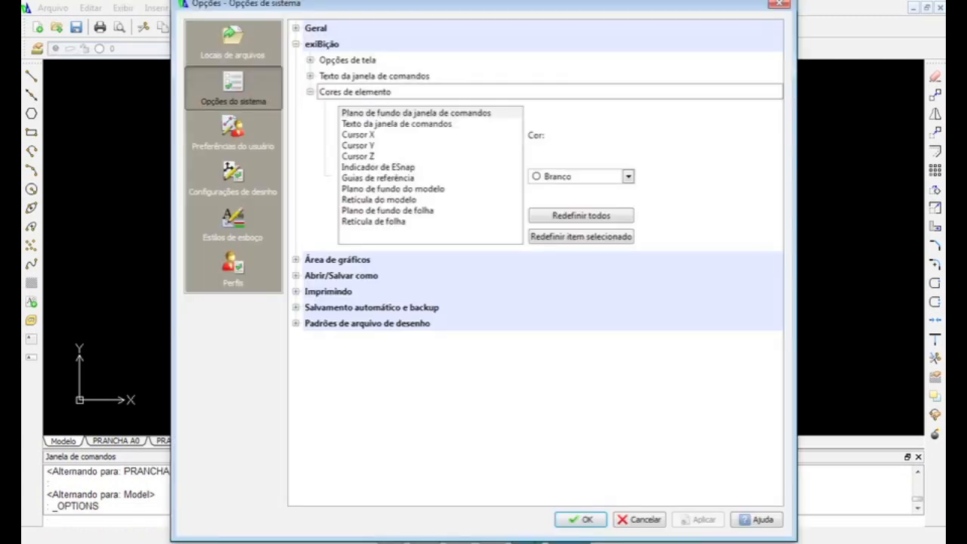
click(374, 221)
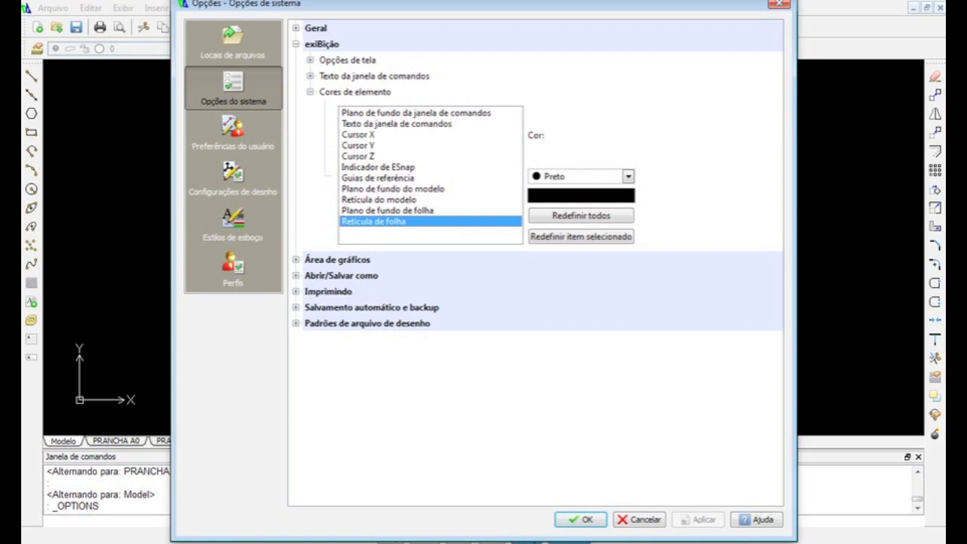
click(388, 210)
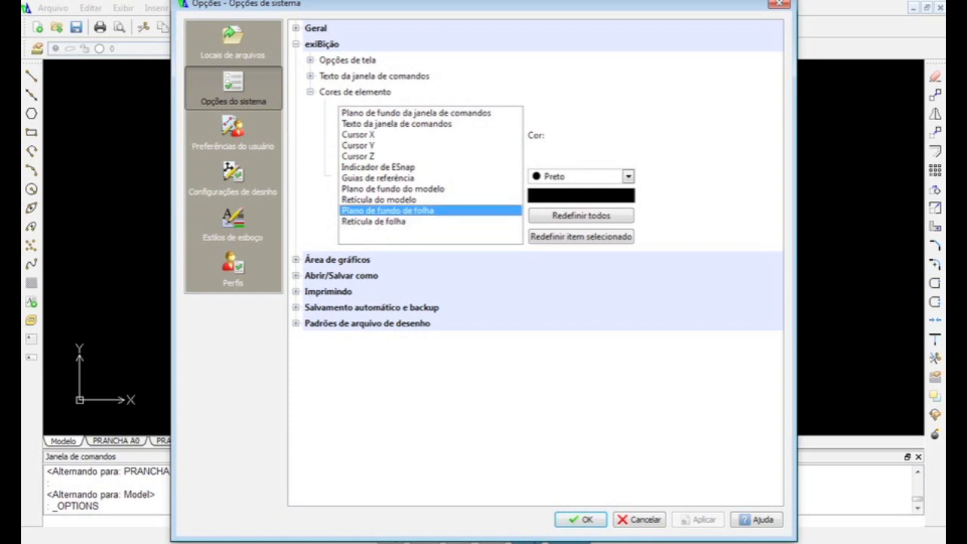
click(379, 200)
click(393, 189)
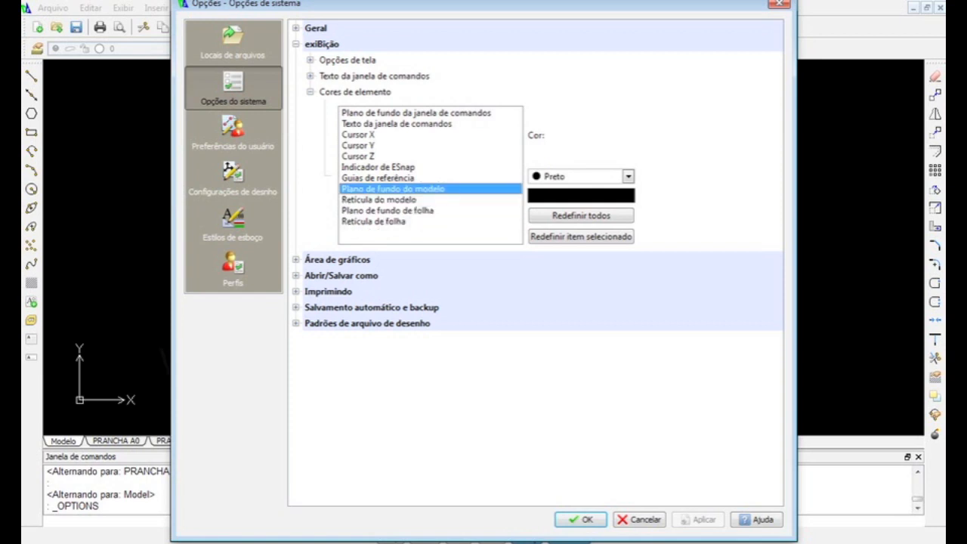
Check the general printing options for paper background and printable area, and close the options dialog.
click(297, 292)
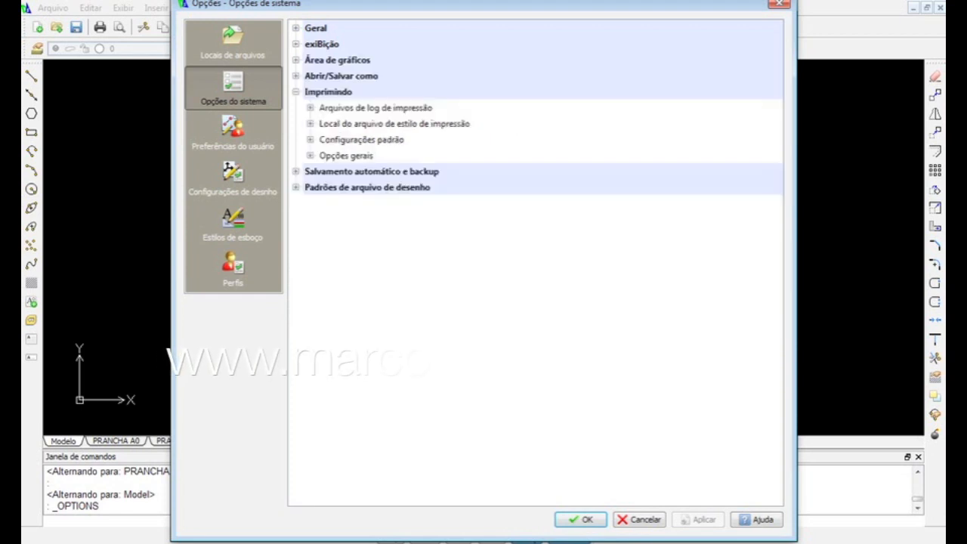
click(311, 155)
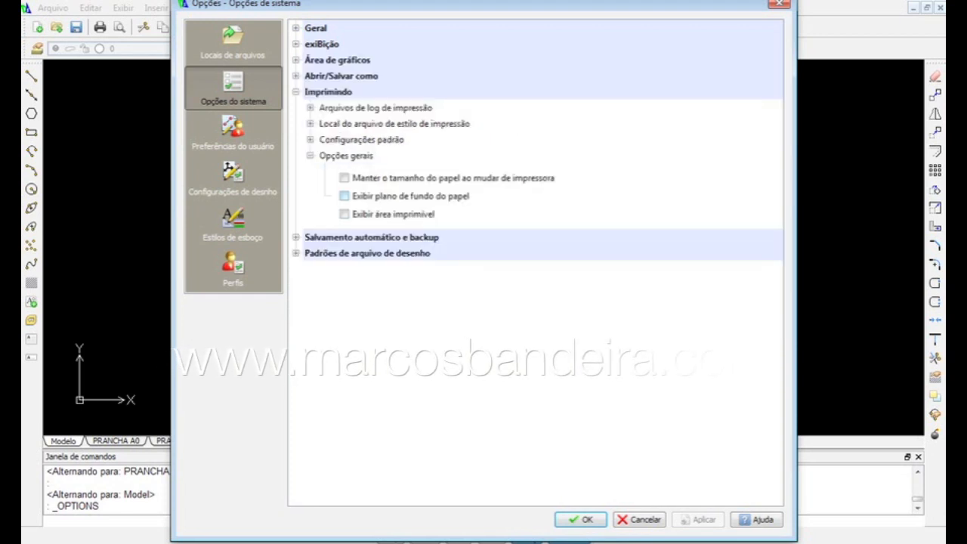
click(581, 520)
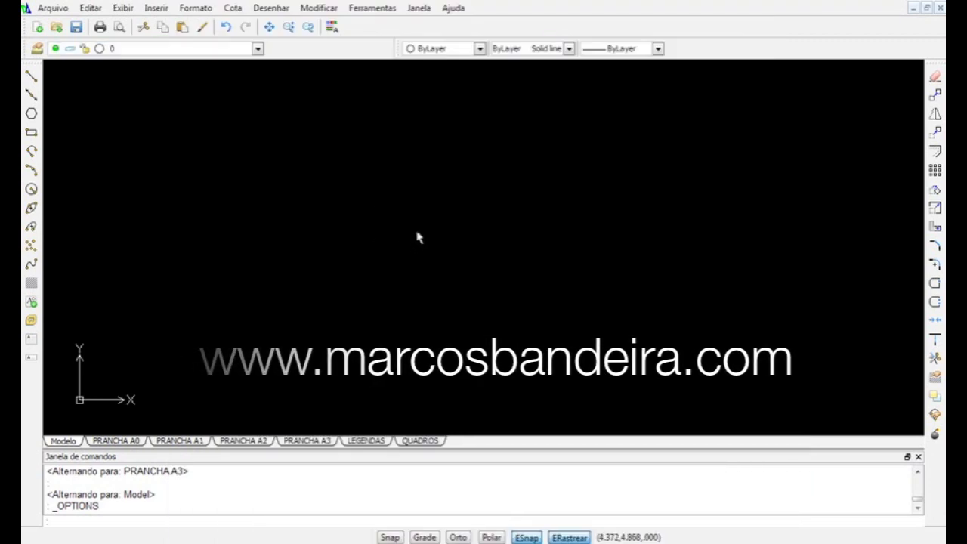
Save the drawing under the name Planta_Resid_Terrea as Desenho R2010 (*.dwg) in the Documentos library.
click(53, 7)
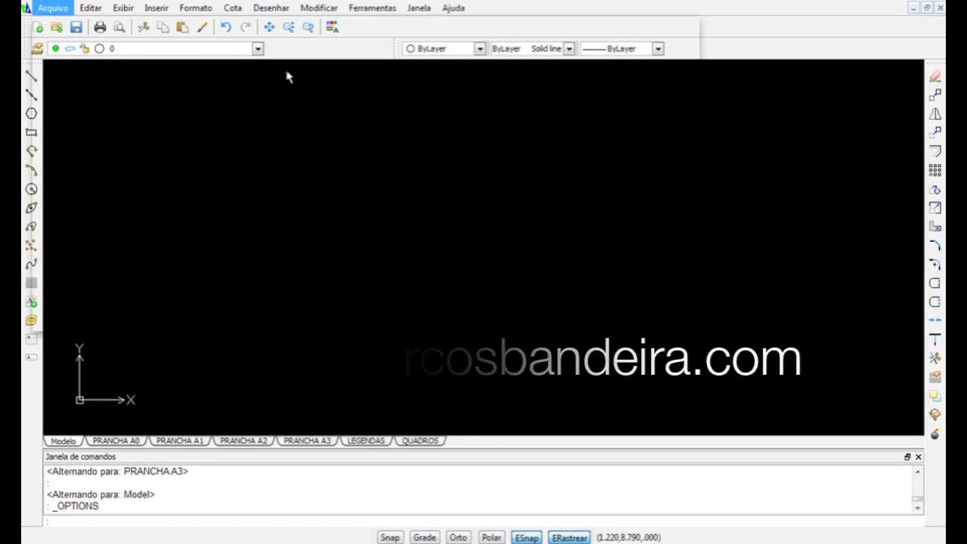
click(76, 91)
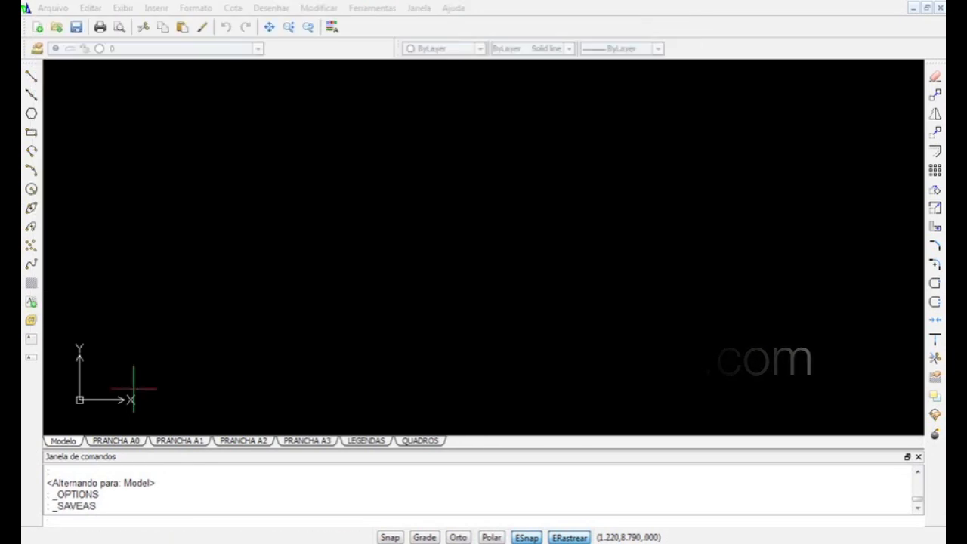
text(plan)
key(BackSpace)
key(BackSpace)
key(BackSpace)
key(BackSpace)
key(BackSpace)
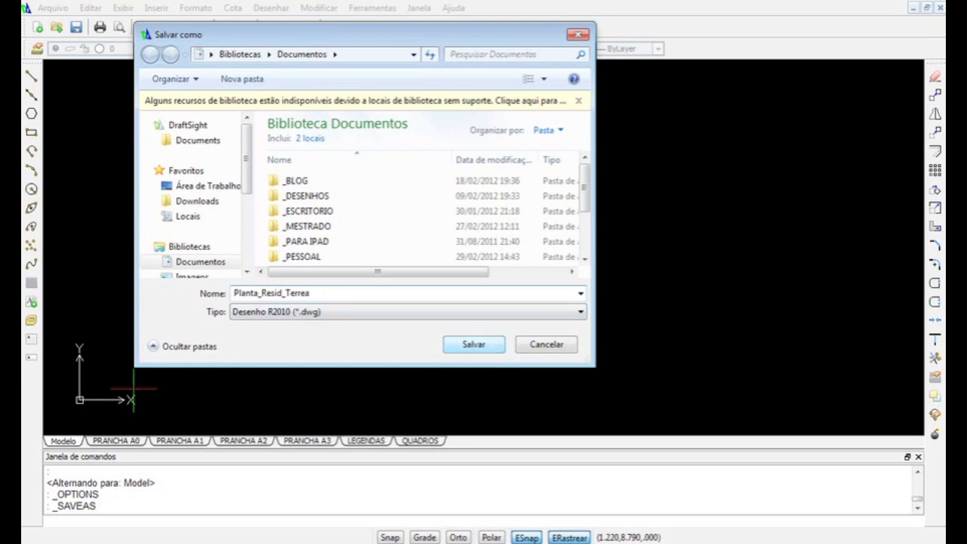
click(479, 349)
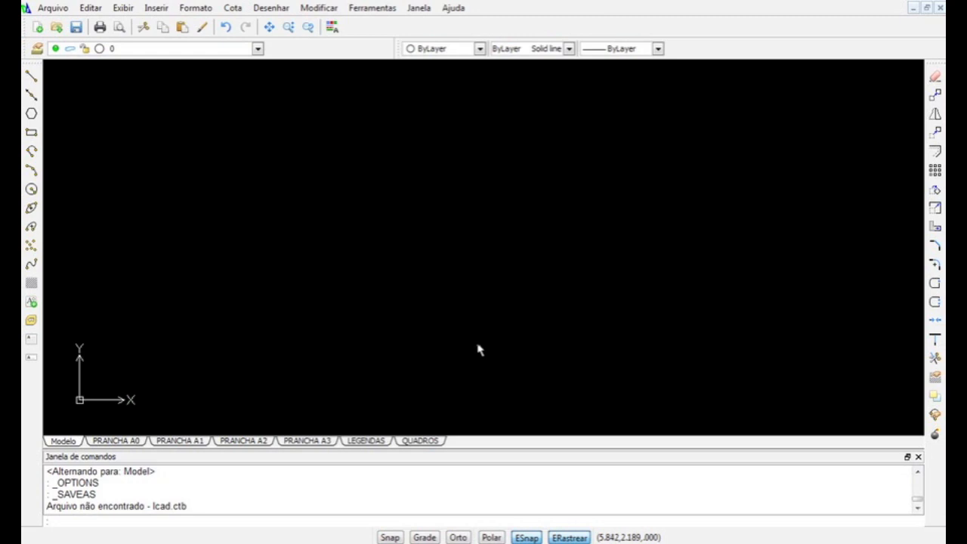
click(358, 232)
click(277, 277)
text(l)
key(Return)
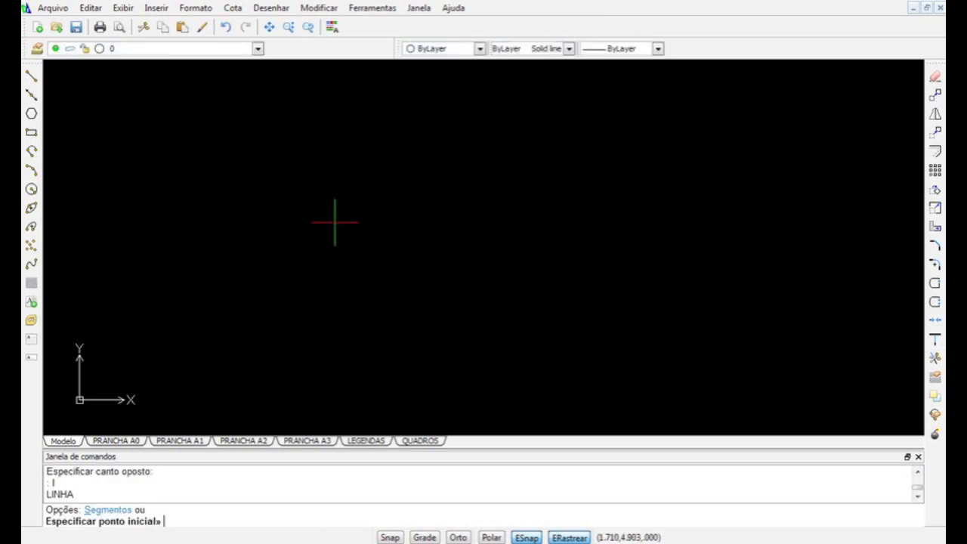
key(Escape)
Make ARQ_(Pena 0.6)_PAREDES_CORTE the active layer.
text(z)
key(Return)
key(Return)
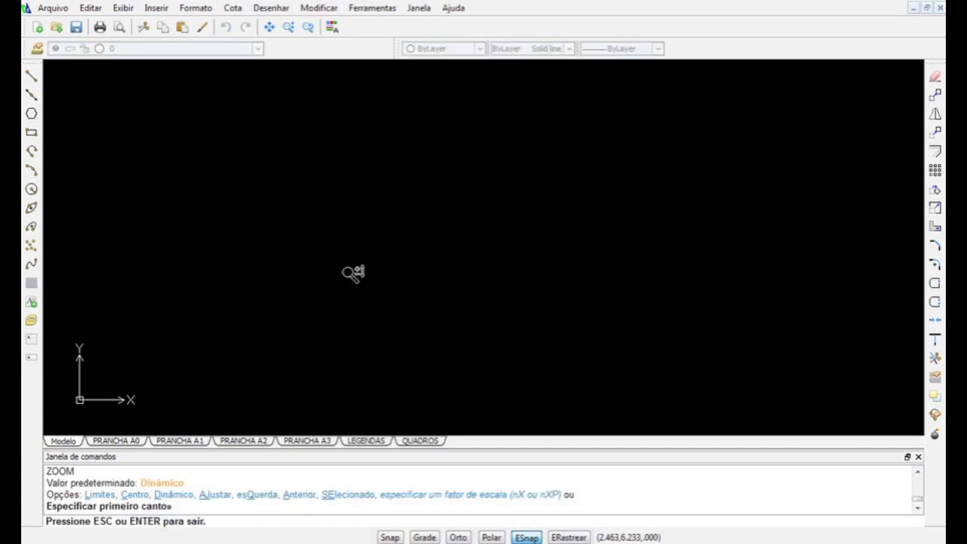
click(253, 49)
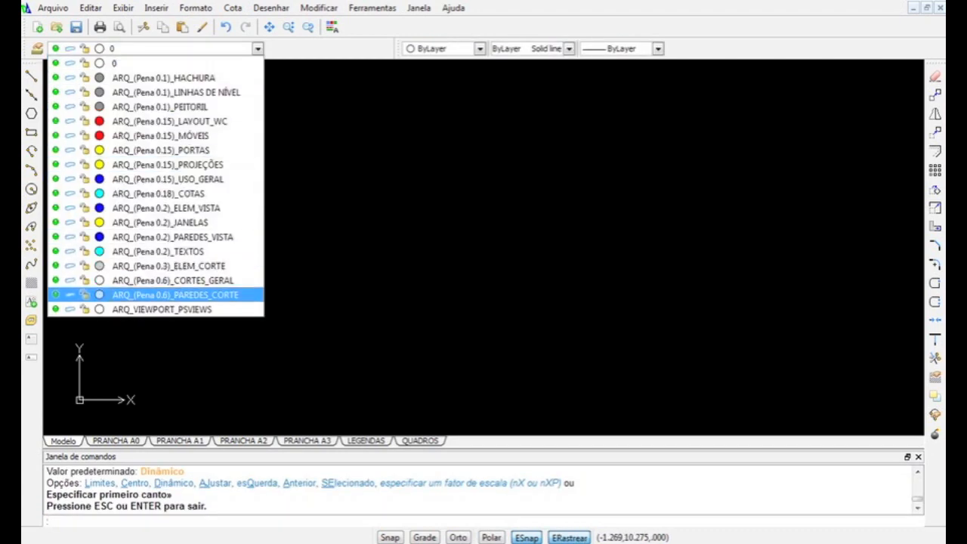
click(174, 295)
Draw the outer left and lower wall lines as an L of one vertical and one horizontal line, with Orto on.
text(l)
key(Return)
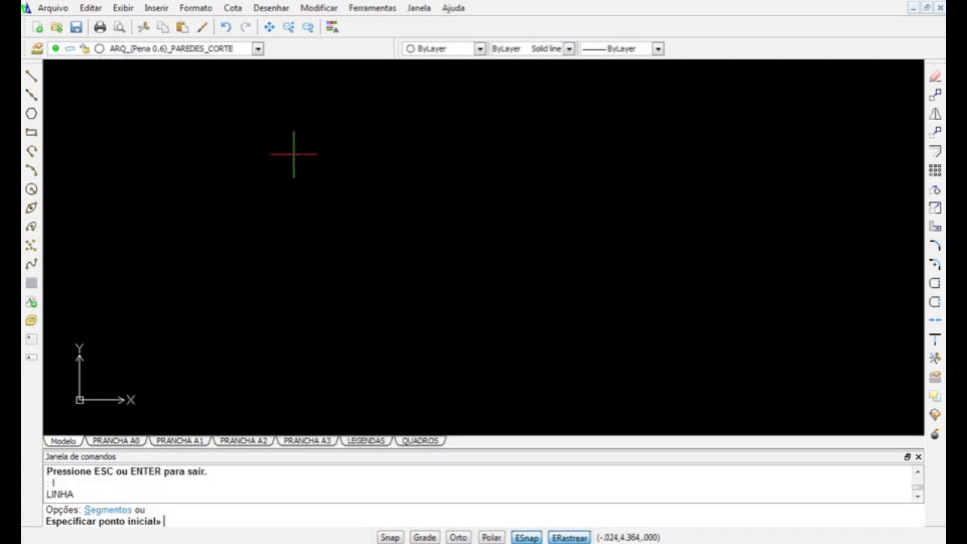
click(253, 97)
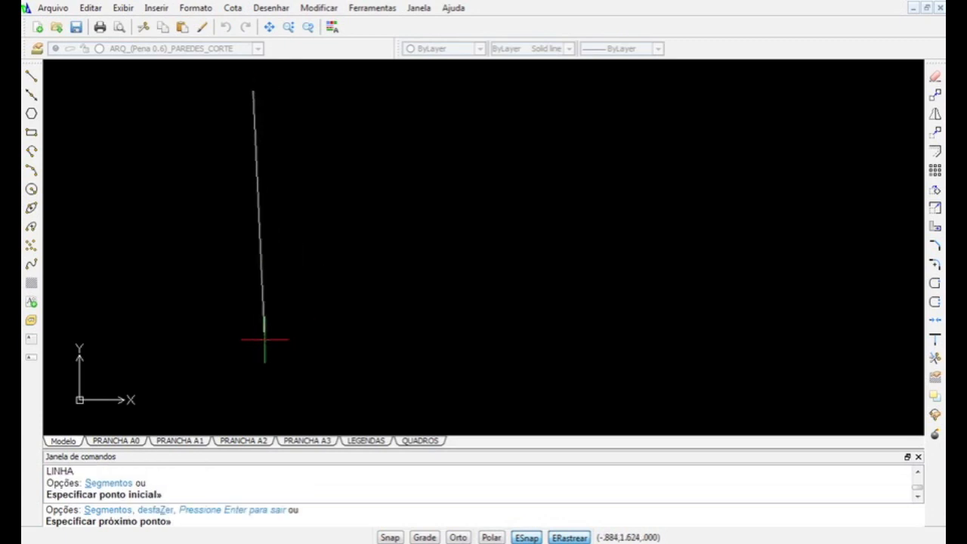
key(F8)
click(253, 416)
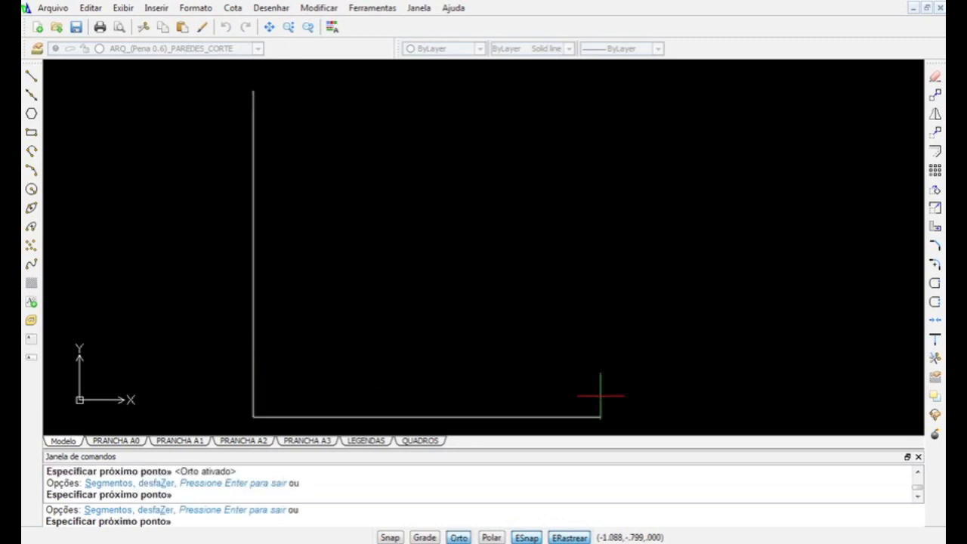
click(802, 393)
Offset the vertical and the horizontal outer wall lines 0.15 inward to give both walls their thickness.
text(o)
key(Return)
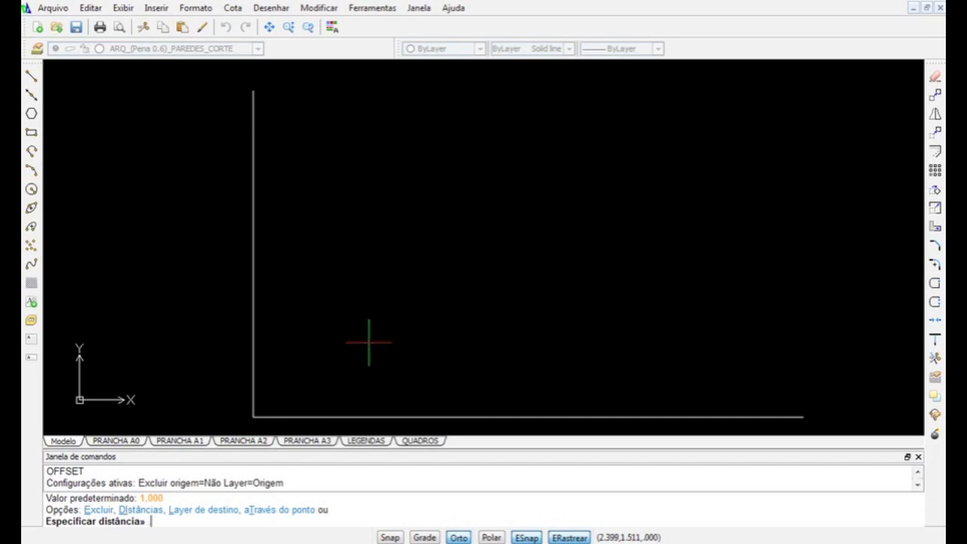
text(.15)
key(Return)
click(253, 383)
click(283, 390)
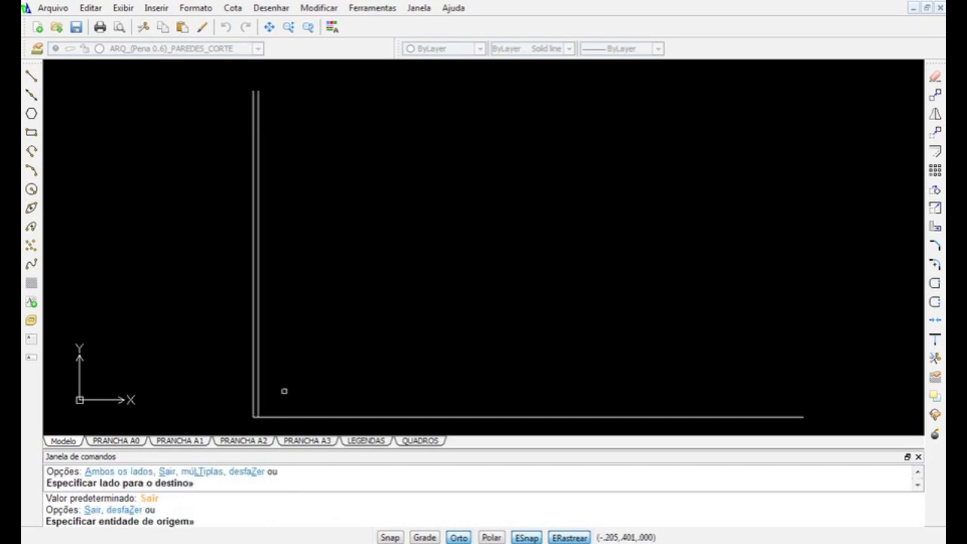
click(275, 417)
click(318, 365)
key(Return)
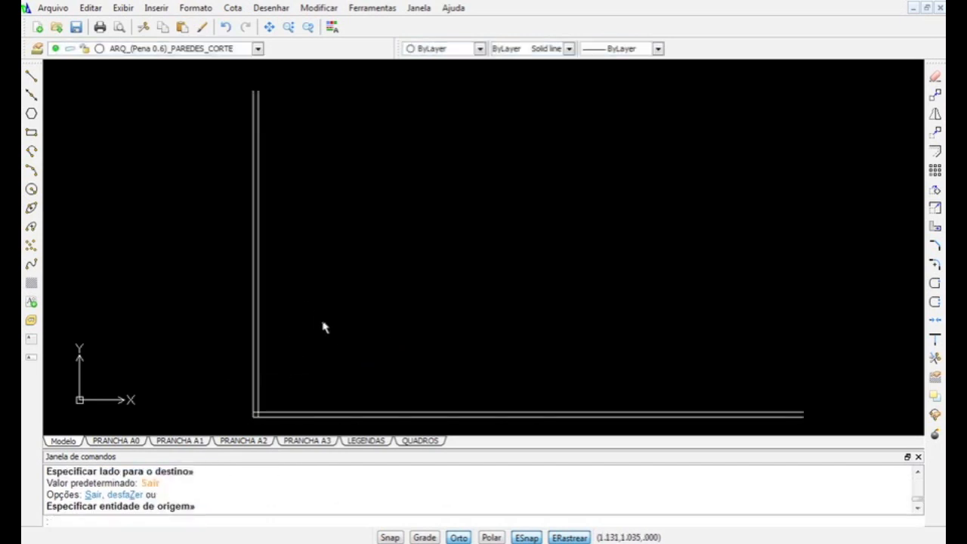
Examine the horizontal room dimensions in the sketch image Croqui de casa térrea.jpg and return to the DraftSight drawing.
key(ctrl+Up)
click(169, 354)
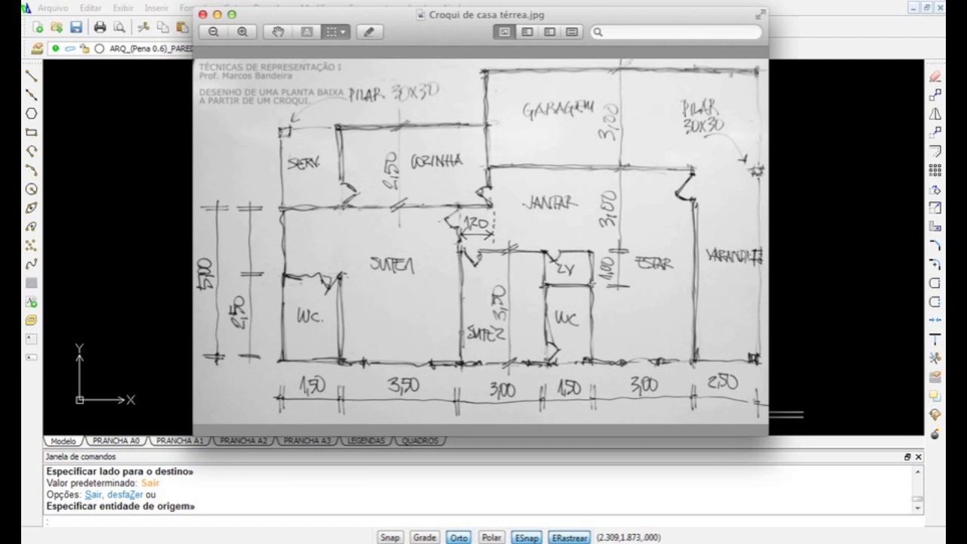
click(811, 322)
click(521, 352)
Offset the left wall's inner line 1.5 to the right and offset the copy another 0.15 to form the first inner vertical wall.
key(Return)
text(1.5)
key(Return)
click(258, 381)
click(330, 370)
key(Return)
key(Return)
text(.15)
key(Return)
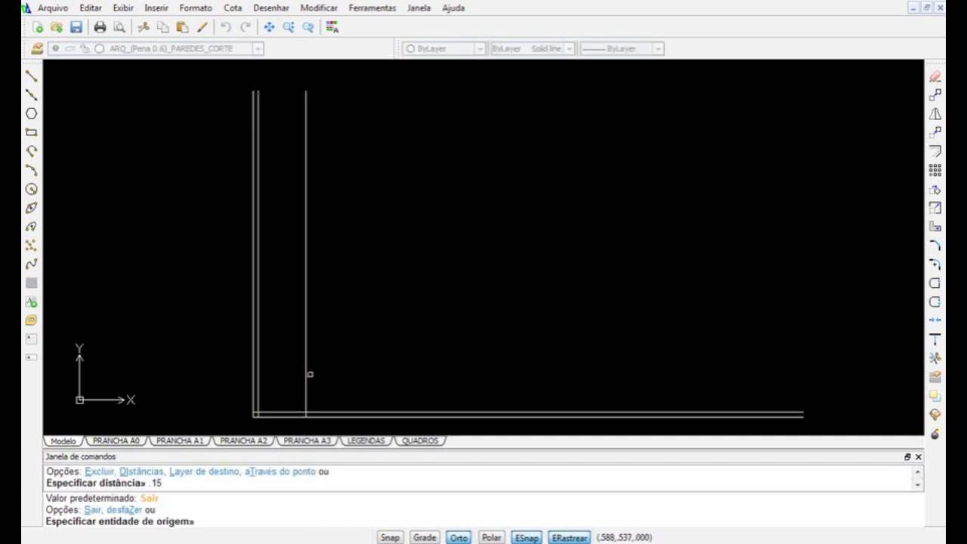
click(307, 378)
click(342, 367)
key(Return)
Offset the right face of the first inner vertical wall 3.5 to the right and offset the copy 0.15 as wall thickness.
key(Return)
text(3.5)
key(Return)
click(309, 371)
click(341, 367)
key(Return)
key(Return)
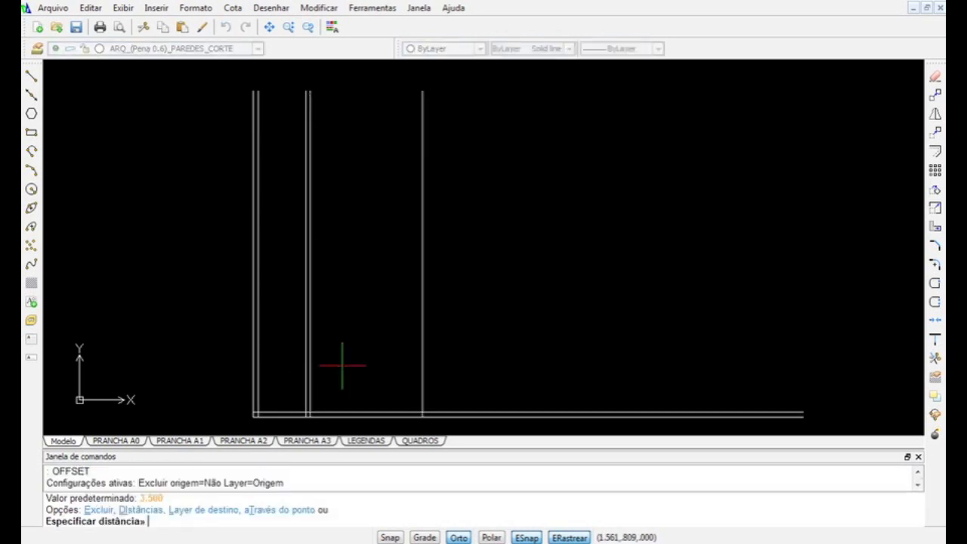
text(.15)
key(Return)
click(422, 353)
click(454, 346)
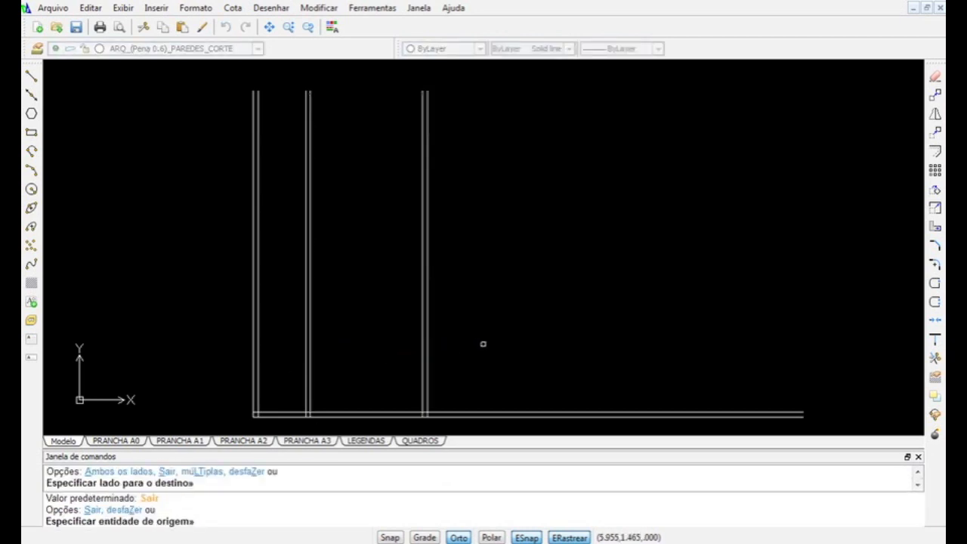
key(Return)
Offset the right face of the second inner vertical wall 3 to the right and offset the copy 0.15 as wall thickness.
key(Return)
key(Return)
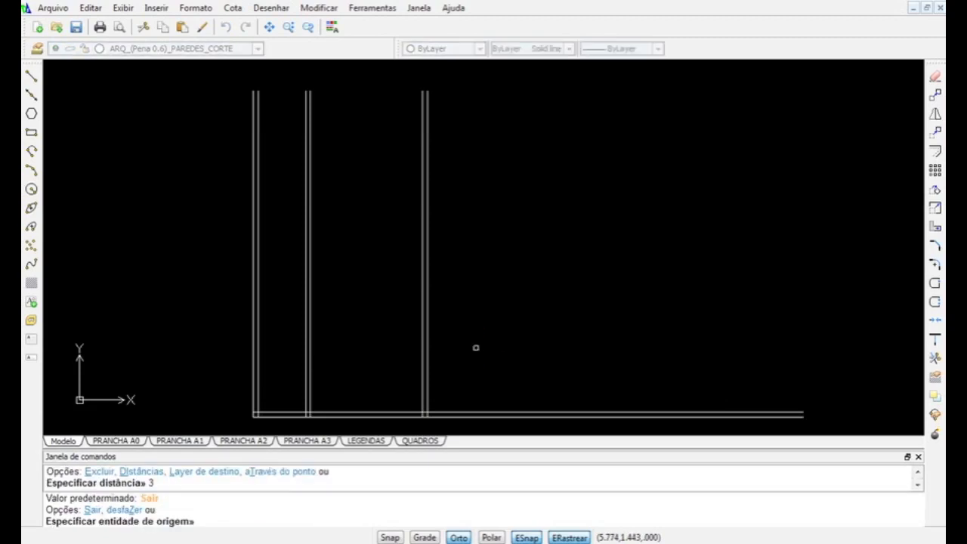
click(426, 370)
click(464, 364)
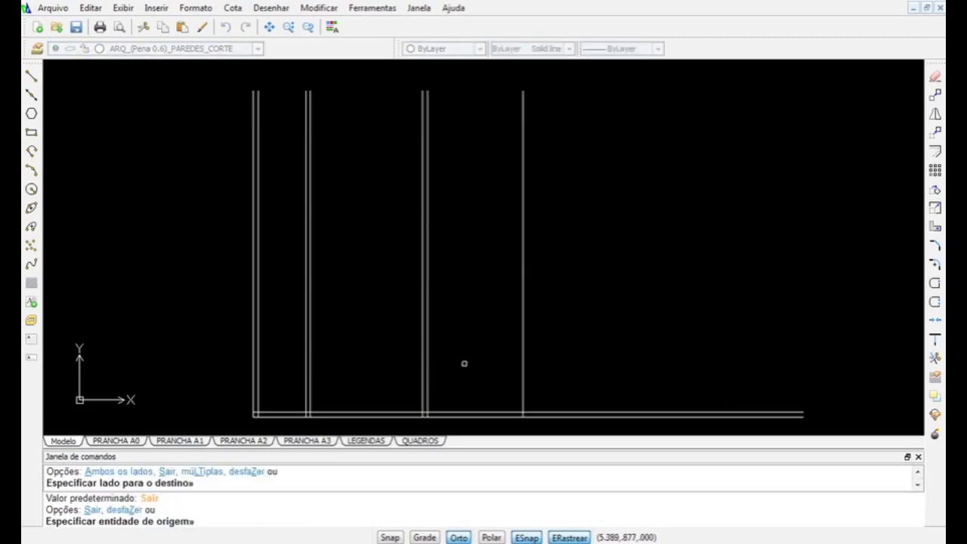
key(Return)
key(Return)
text(.15)
key(Return)
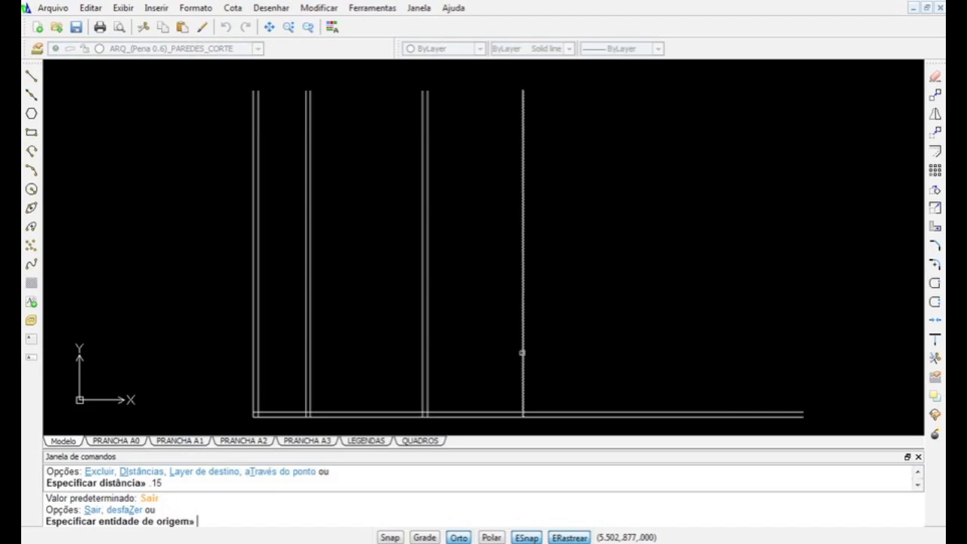
click(523, 352)
click(594, 339)
key(Return)
Offset the right face of the third inner vertical wall 1.5 to the right and offset the copy 0.15 as wall thickness.
key(Return)
text(1)
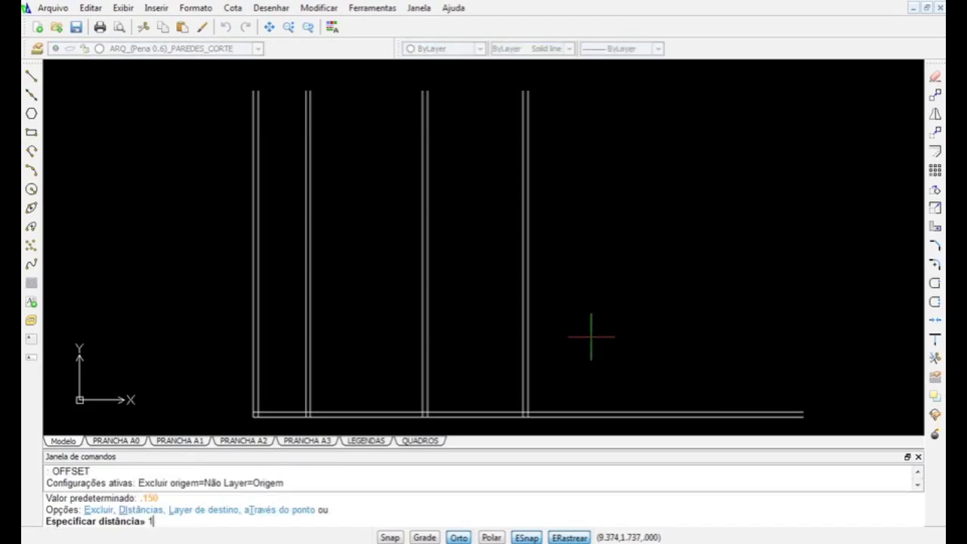
text(.5)
key(Return)
click(530, 350)
click(556, 339)
key(Return)
key(Return)
text(.15)
key(Return)
click(574, 335)
click(601, 326)
key(Return)
Offset the right face of the fourth inner vertical wall 3 to the right and offset the copy 0.15 as wall thickness.
key(Return)
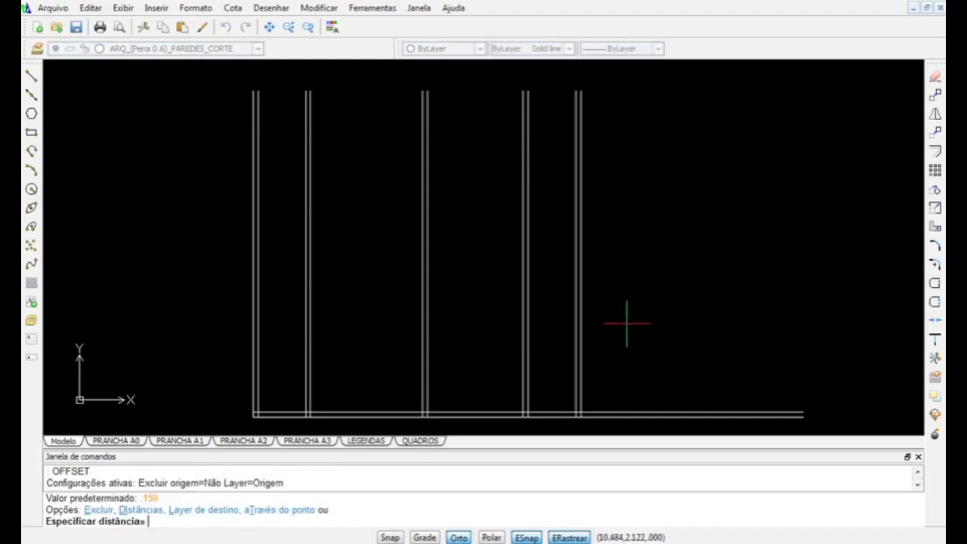
text(3)
key(Return)
click(580, 342)
click(617, 325)
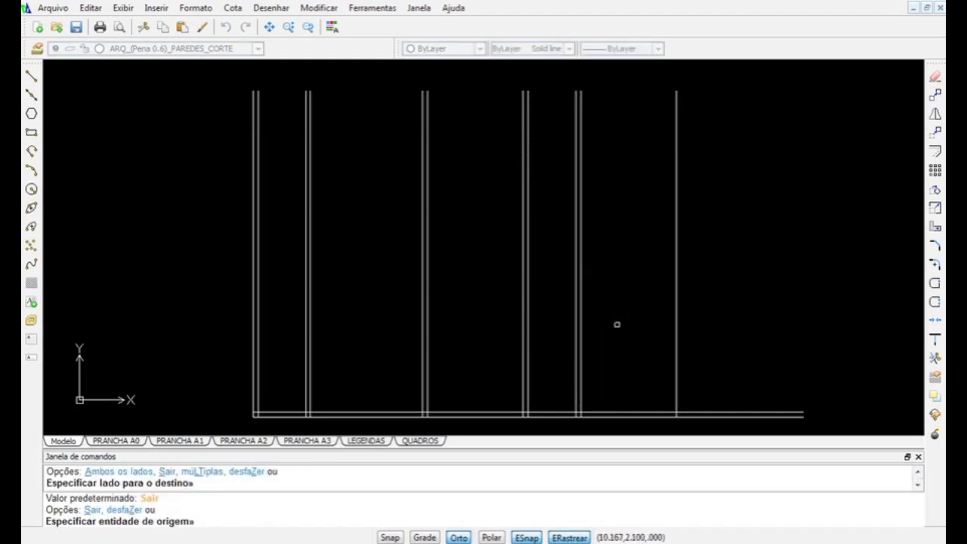
key(Return)
key(Return)
text(.15)
key(Return)
click(676, 311)
click(718, 305)
key(Return)
Offset the right face of the rightmost double-line wall 2.5 to the right to mark the edge of the veranda.
key(Return)
text(2.5)
key(Return)
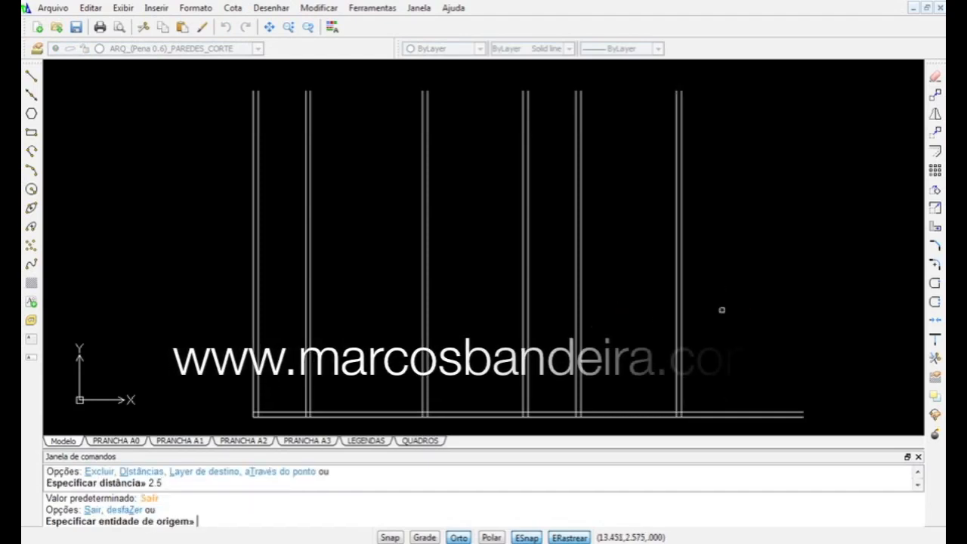
click(680, 331)
click(719, 323)
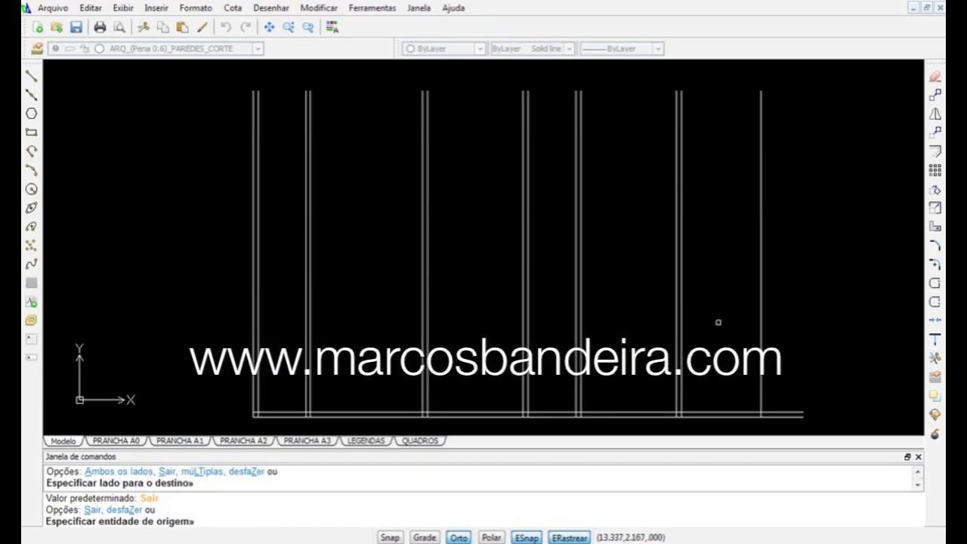
key(Return)
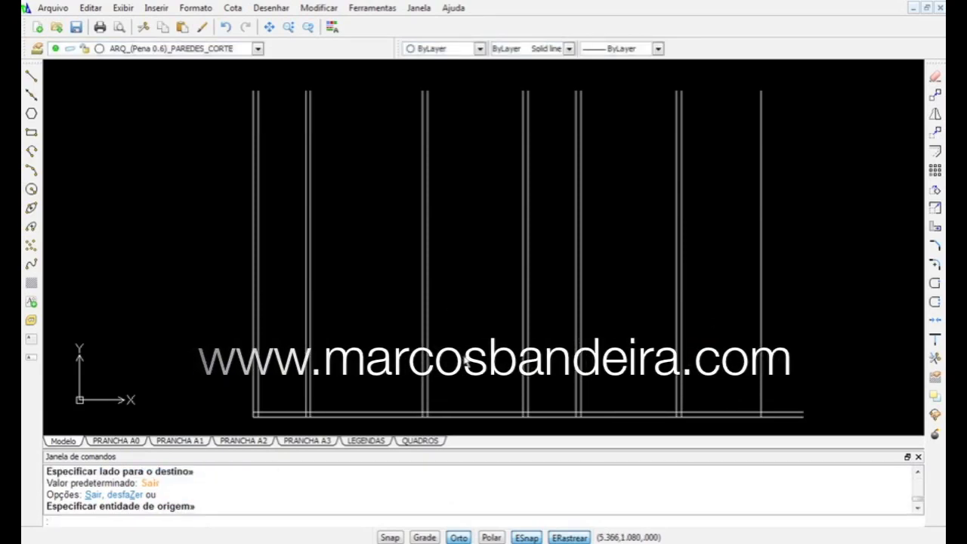
Examine the vertical room dimensions in the house sketch image and return to the DraftSight drawing.
key(ctrl+Up)
click(169, 353)
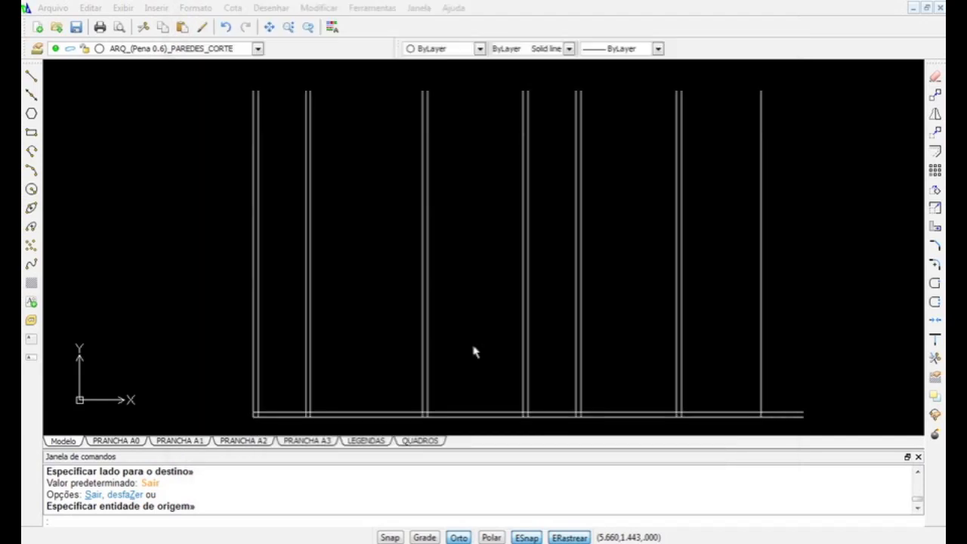
click(795, 293)
click(789, 297)
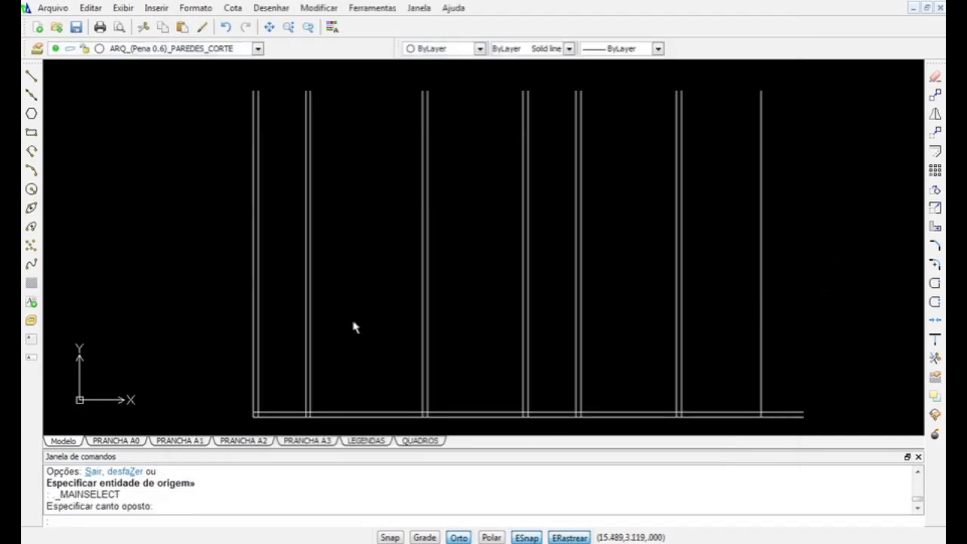
Offset the lower wall's inner line 5 upward and offset the copy 0.15 to form the upper wall of the first suite.
key(Return)
text(5)
key(Return)
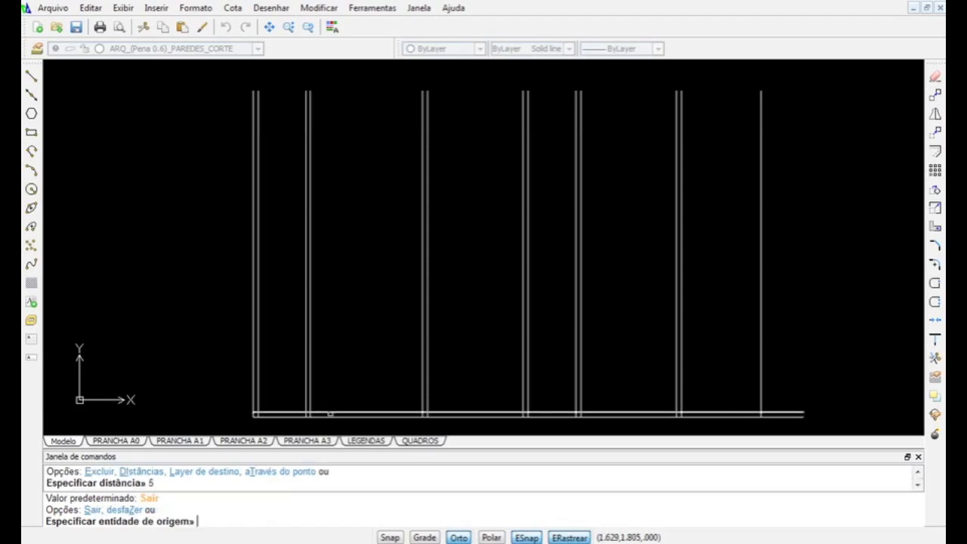
click(330, 411)
click(345, 367)
key(Return)
key(Return)
text(.1)
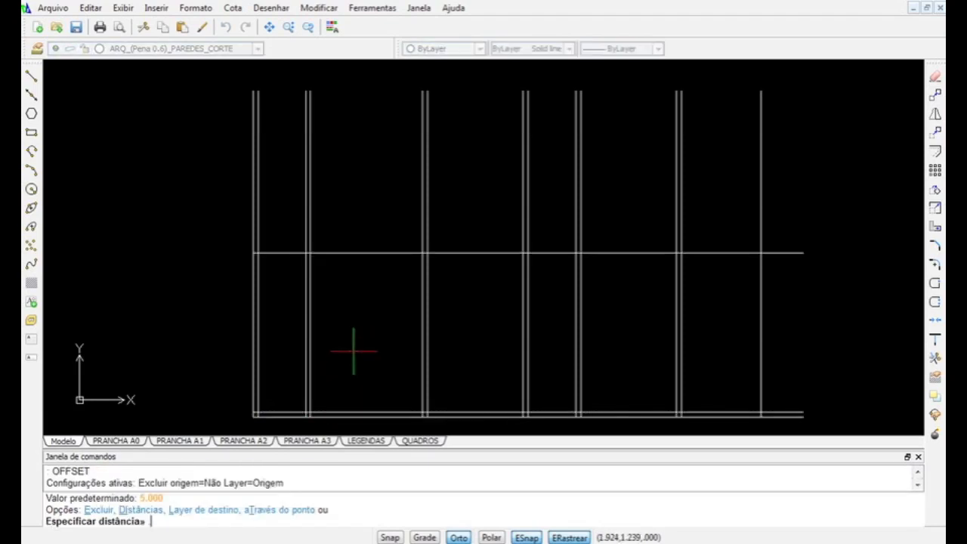
key(Return)
click(365, 252)
click(371, 213)
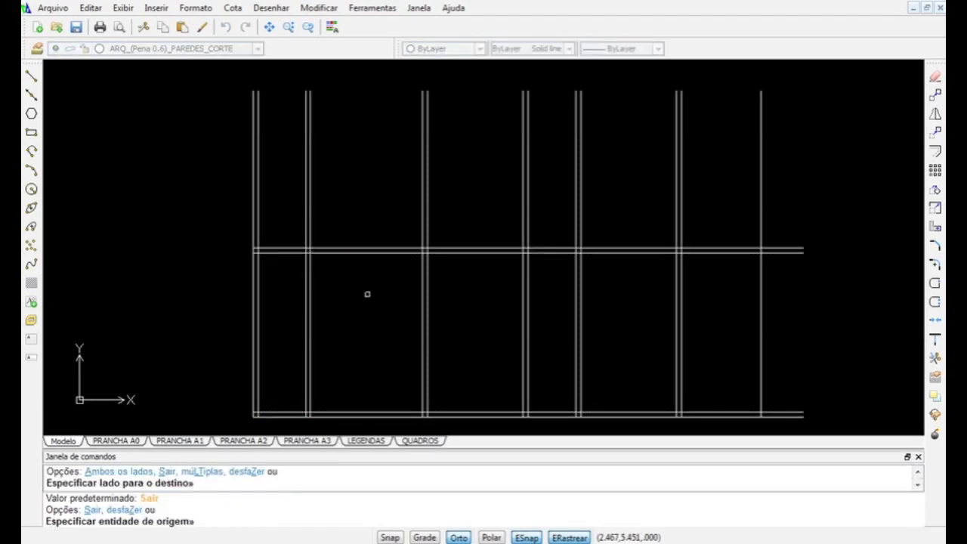
key(Return)
Offset the lower wall's inner line 2.5 upward and offset the copy 0.15 to form the upper wall of the corner WC.
key(Return)
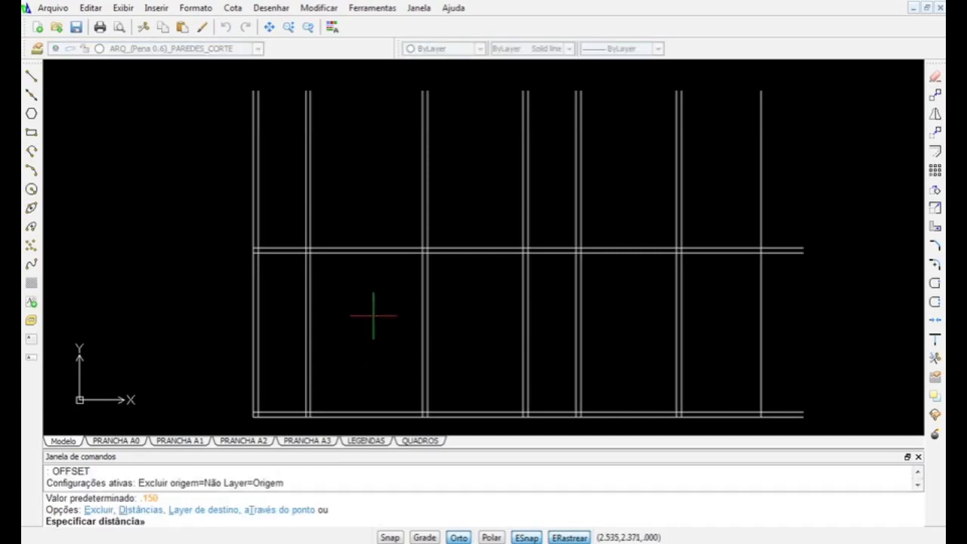
text(2.5)
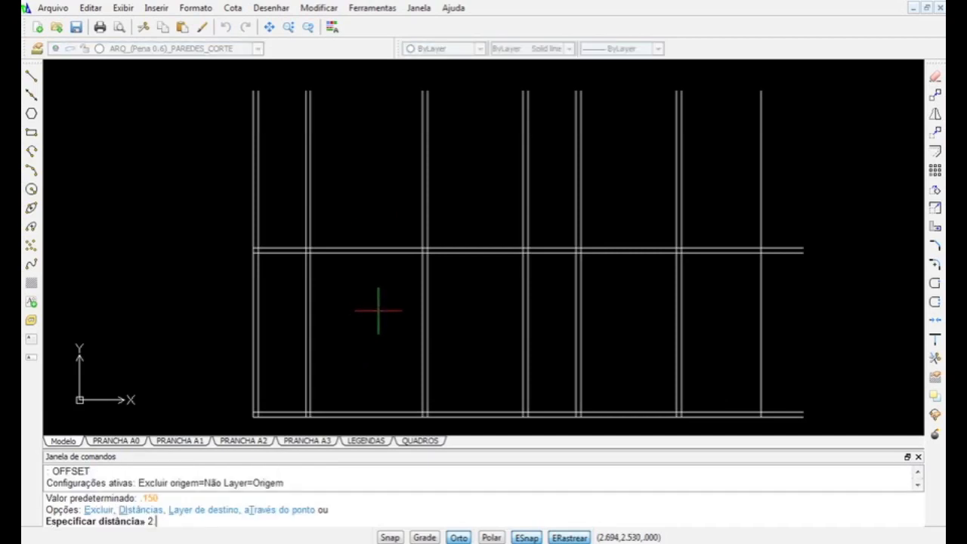
key(Return)
click(367, 413)
click(376, 359)
key(Return)
key(Return)
text(.15)
key(Return)
click(371, 332)
click(372, 309)
Trim the corner WC's vertical wall above its horizontal wall and the horizontal wall beyond the vertical one, leaving a closed corner.
text(tr)
key(Return)
drag(373, 286, 281, 368)
key(Return)
drag(337, 283, 306, 305)
drag(367, 306, 342, 353)
key(Return)
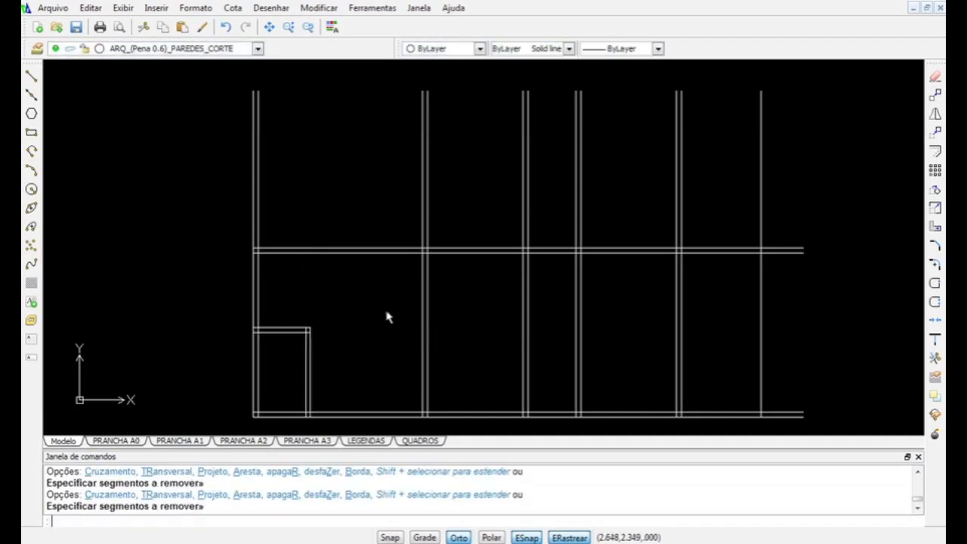
key(Return)
key(Escape)
Offset the lower wall's inner line 3.5 upward and offset the copy 0.15 to form the upper wall of the second suite.
text(o)
key(Return)
text(3.5)
key(Return)
click(486, 412)
click(492, 349)
key(Return)
key(Return)
text(.15)
key(Return)
click(484, 301)
click(486, 270)
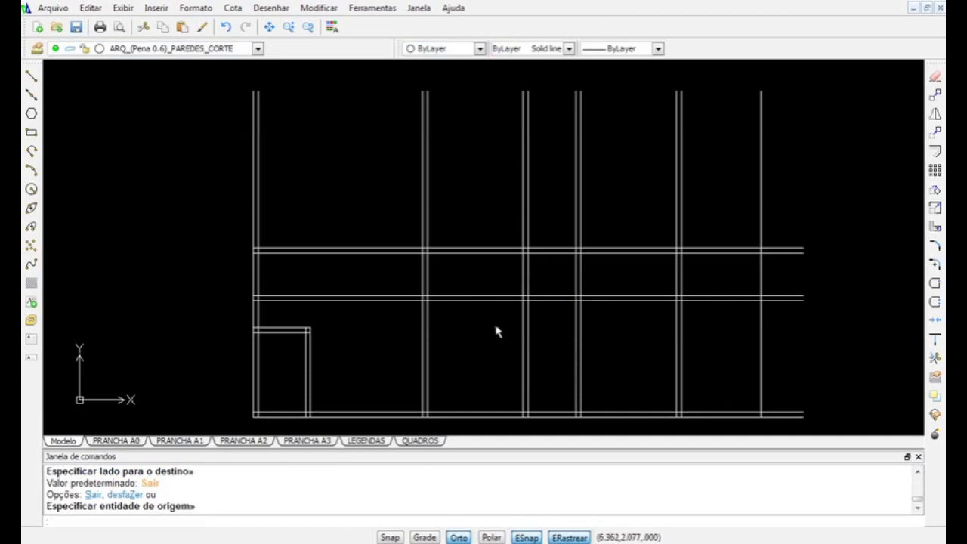
Offset the second suite's upper wall line 1 downward and offset the copy 0.15 downward to form the inner WC's upper wall.
key(Return)
key(Return)
click(552, 299)
click(555, 328)
key(Return)
text(.15)
key(Return)
click(551, 332)
click(552, 358)
key(Return)
Trim the second suite's upper wall and the inner WC's upper wall beyond the WC's right-hand wall.
text(tr)
key(Return)
click(619, 274)
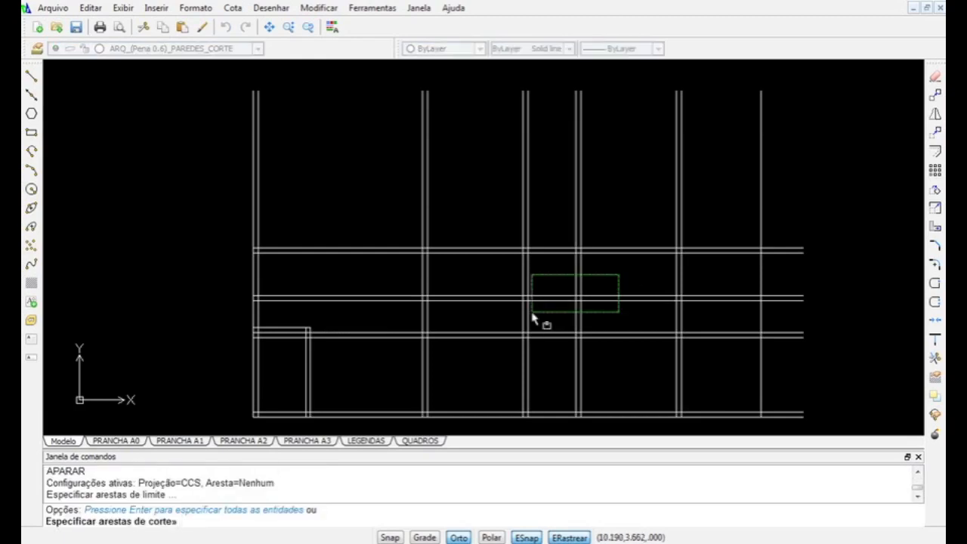
click(460, 352)
key(Return)
click(641, 288)
click(637, 363)
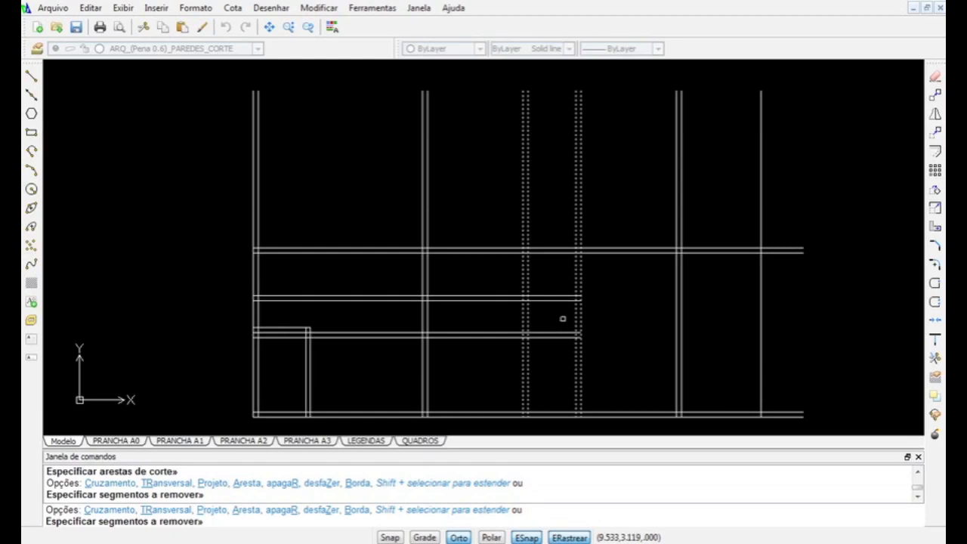
Trim the inner WC's upper wall left of the WC and the second suite's upper wall where it crosses the first suite.
click(474, 334)
click(394, 283)
key(Escape)
key(Return)
key(Return)
click(396, 280)
click(374, 321)
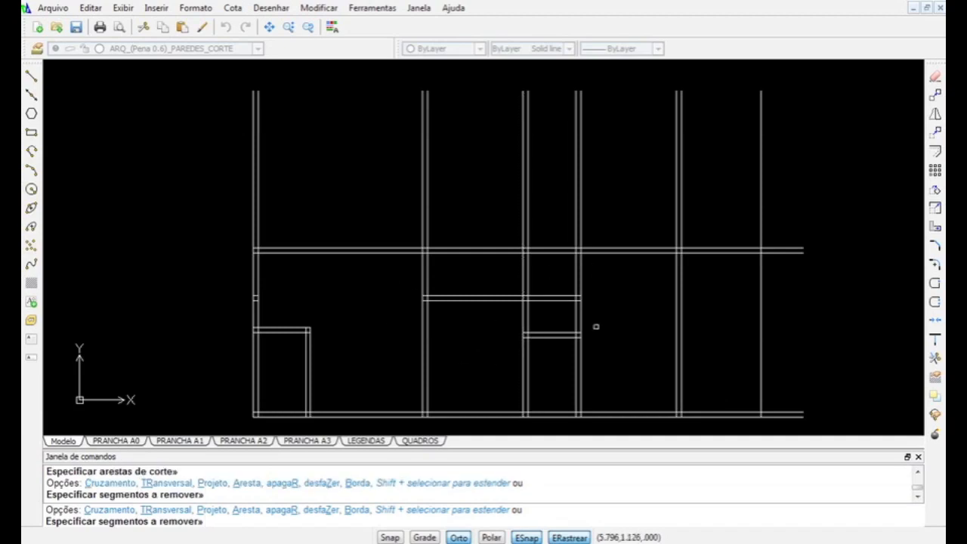
Check the house sketch and trim the lower wall and the first suite's upper wall beyond the veranda's outer line.
key(ctrl+Up)
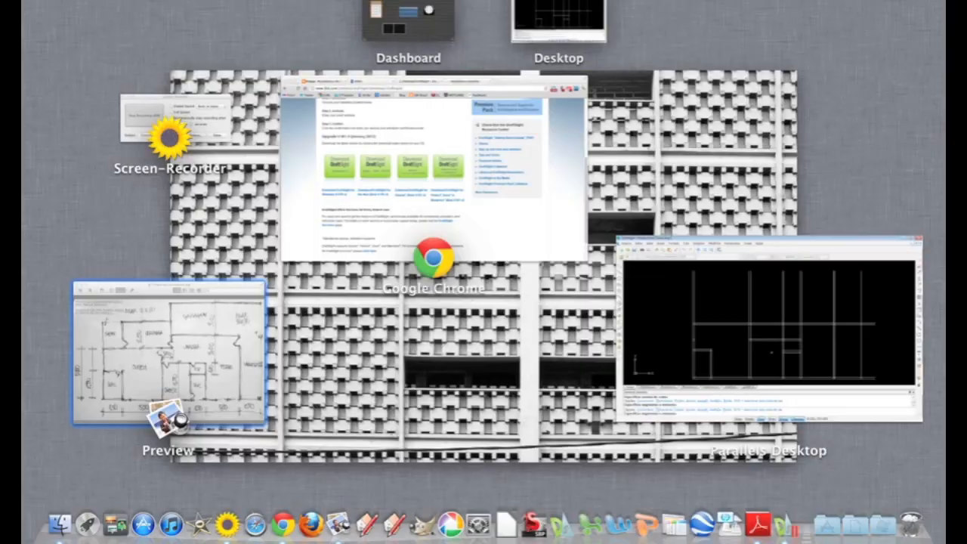
click(169, 352)
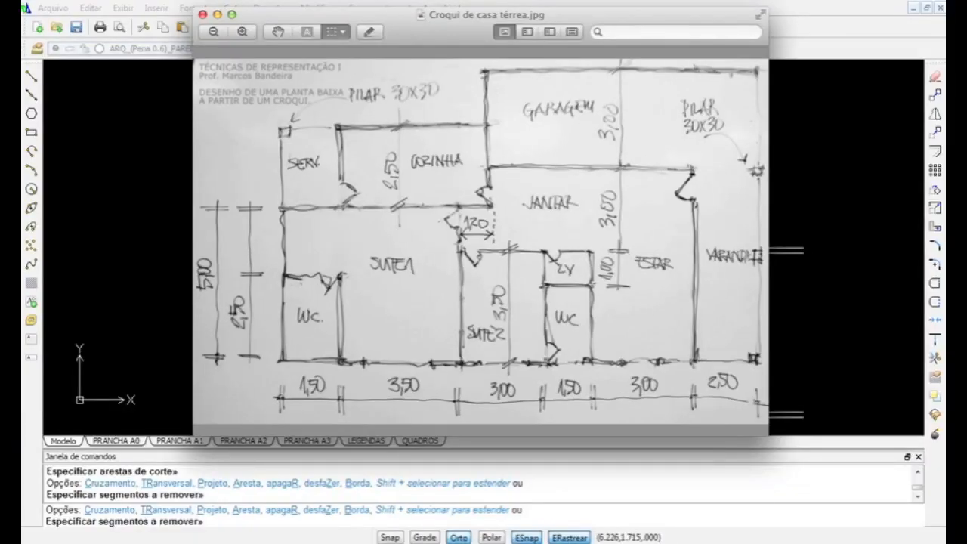
click(799, 202)
click(819, 225)
click(824, 240)
click(794, 271)
click(811, 390)
click(788, 421)
Trim the first suite's upper wall across the veranda and the living room, back to the inner WC's right-hand wall.
click(746, 223)
click(719, 266)
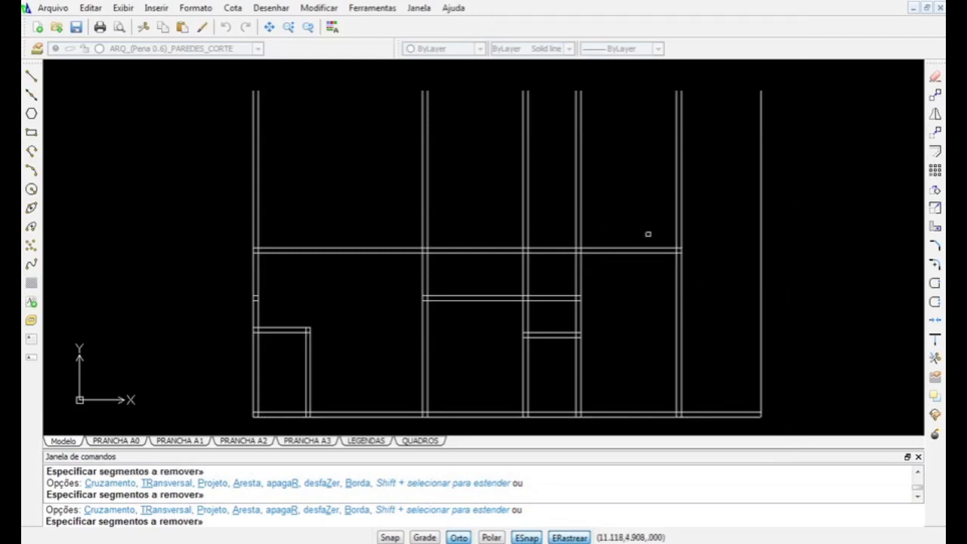
click(648, 251)
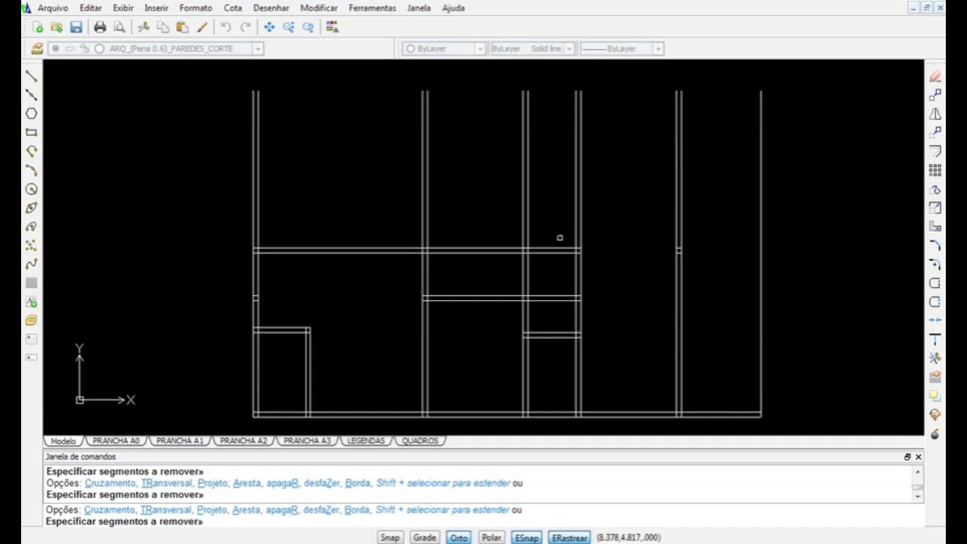
Trim the inner WC's two vertical walls above the second suite's upper wall.
click(604, 82)
click(499, 247)
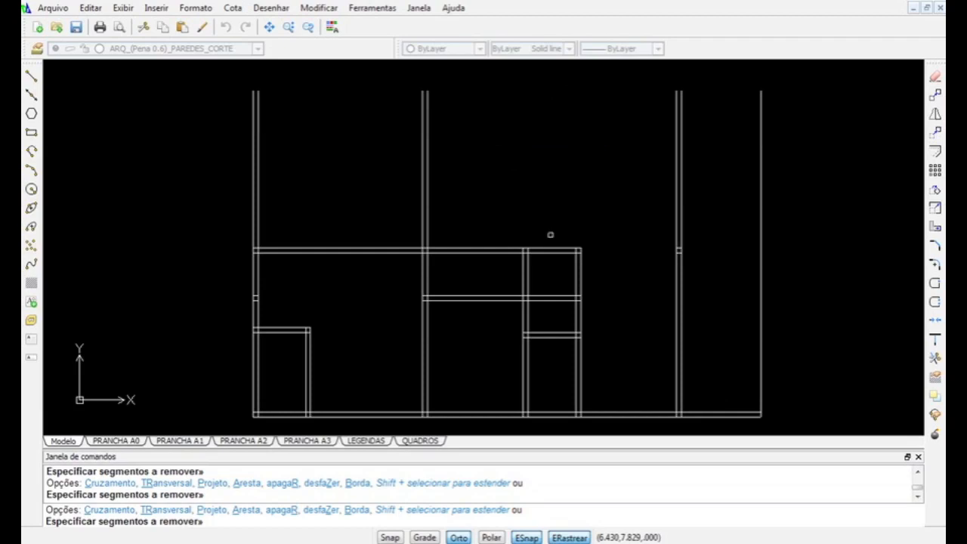
click(579, 271)
click(526, 274)
key(Escape)
Erase the leftover wall pieces above the inner WC and inside the wall between living room and veranda.
click(507, 263)
click(610, 213)
text(e)
key(Return)
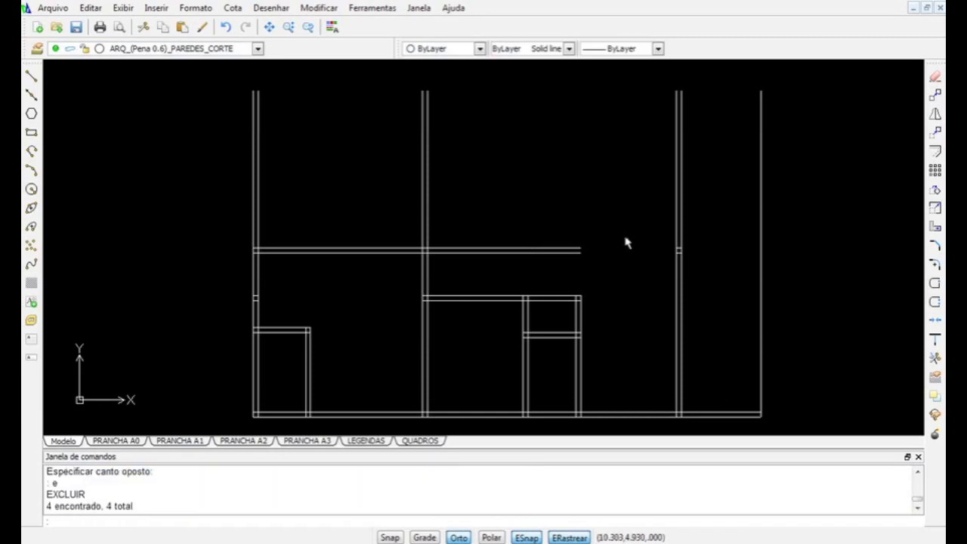
text(e)
key(Return)
click(657, 262)
click(703, 231)
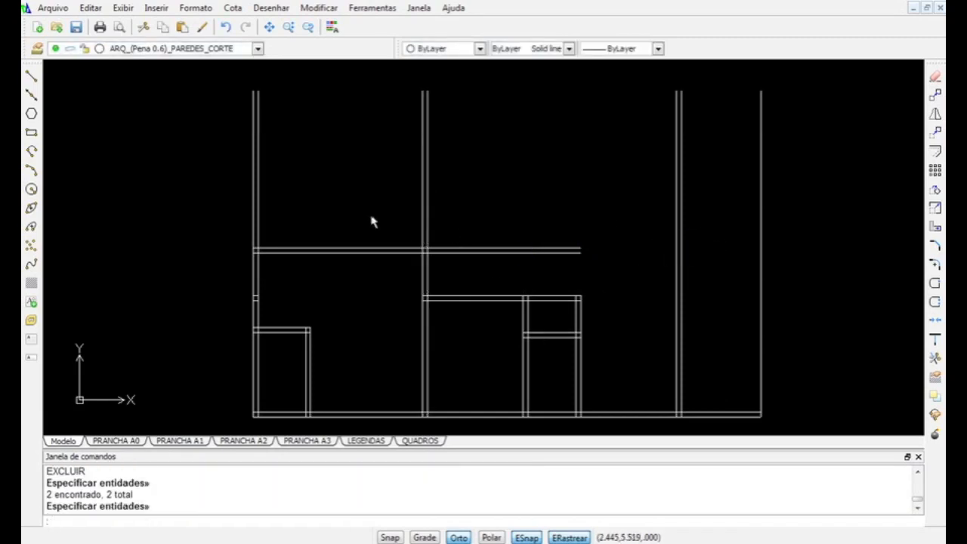
Offset the right line of the wall between the suites 1.2 to the right and offset the copy 0.15 back to the left.
text(o)
key(Return)
text(1.2)
key(Return)
click(426, 218)
click(450, 212)
key(Return)
key(Return)
text(.15)
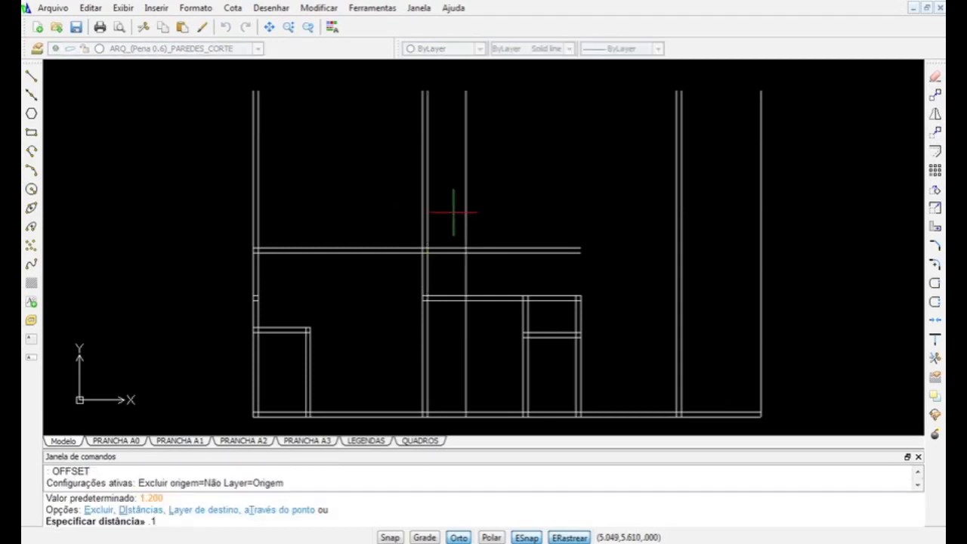
key(Return)
click(465, 217)
click(434, 231)
key(Return)
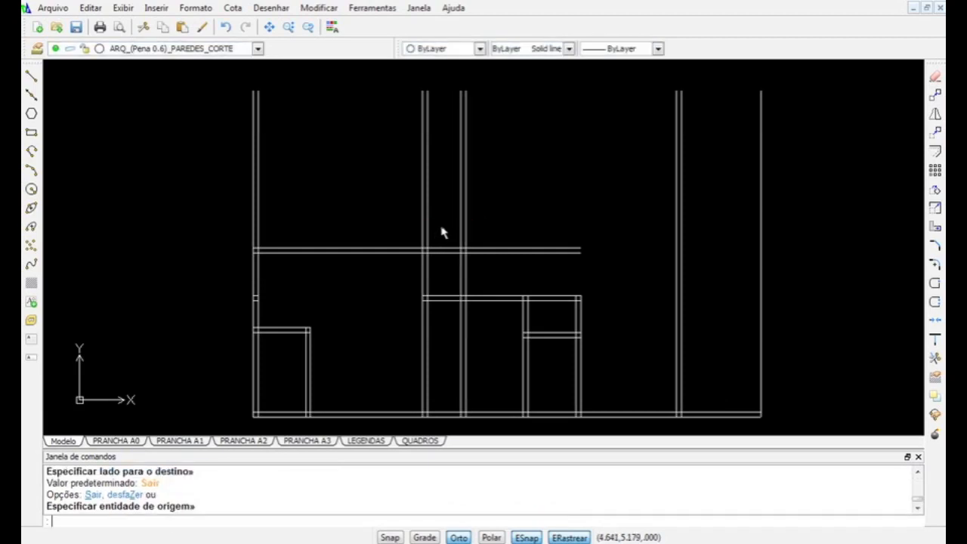
Offset the first suite's upper wall 2.5 upward and offset the copy 0.15 upward to form the kitchen's upper wall.
key(Return)
text(2.5)
key(Return)
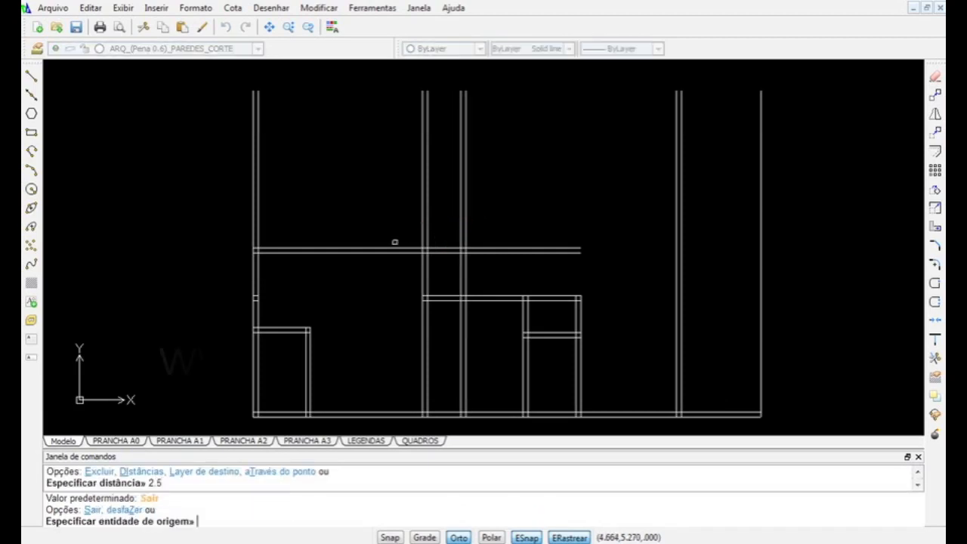
click(390, 249)
click(378, 225)
key(Return)
key(Return)
text(15)
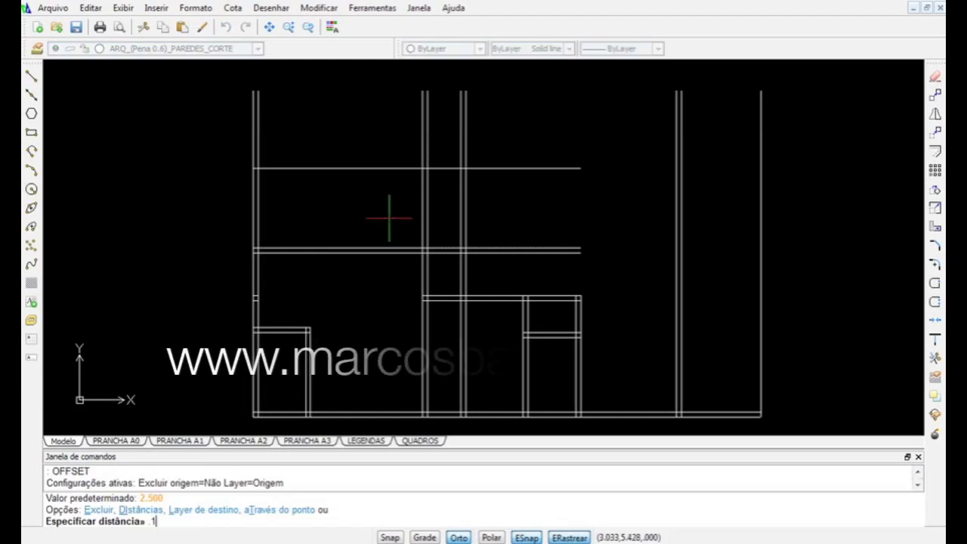
key(Return)
click(394, 165)
key(Return)
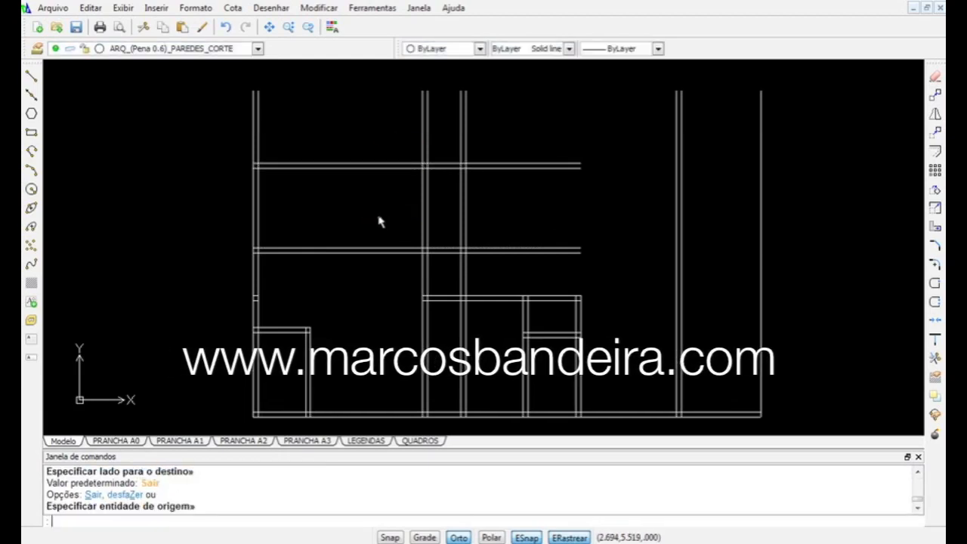
Draw two vertical lines upward from the corner WC's right wall past the kitchen's upper wall to form the service area divider.
text(l)
key(Return)
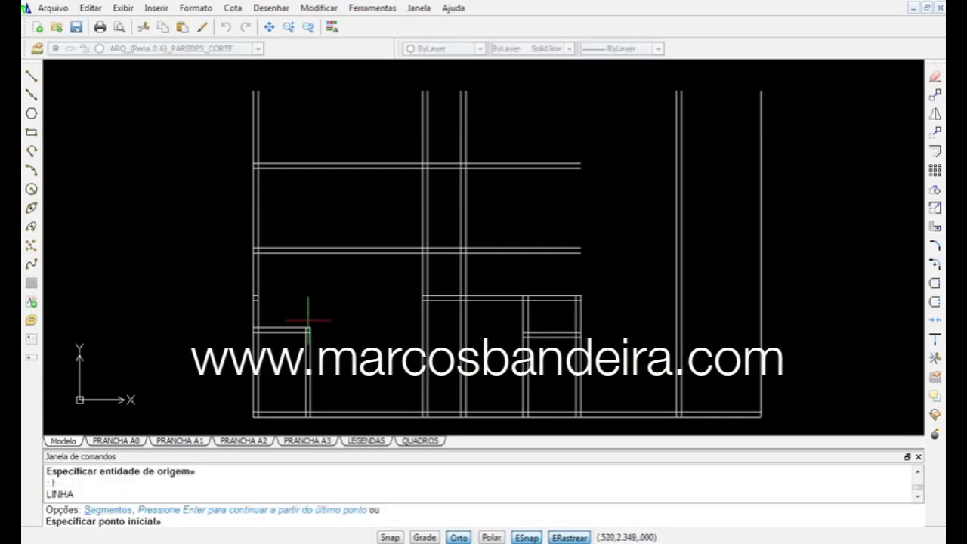
click(309, 330)
click(333, 135)
key(Return)
key(Return)
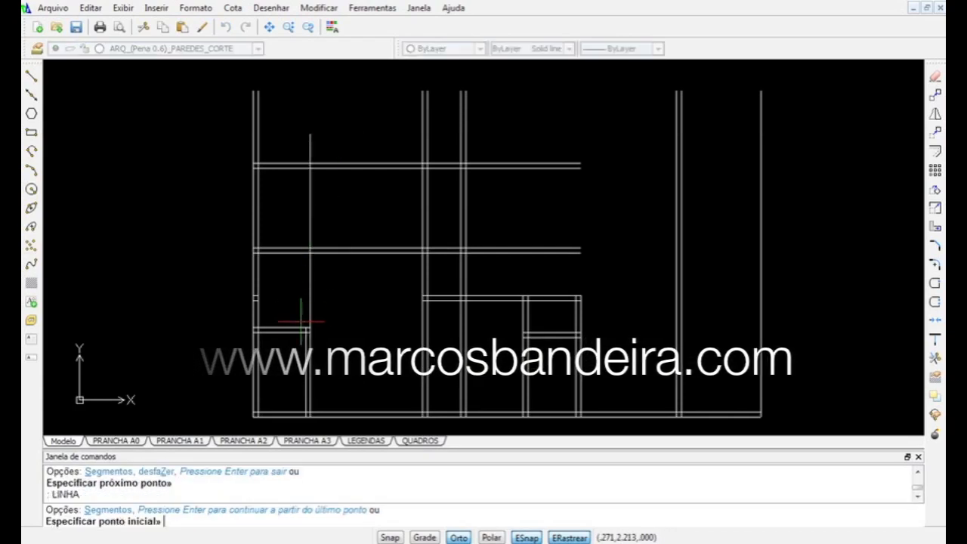
click(305, 329)
click(281, 141)
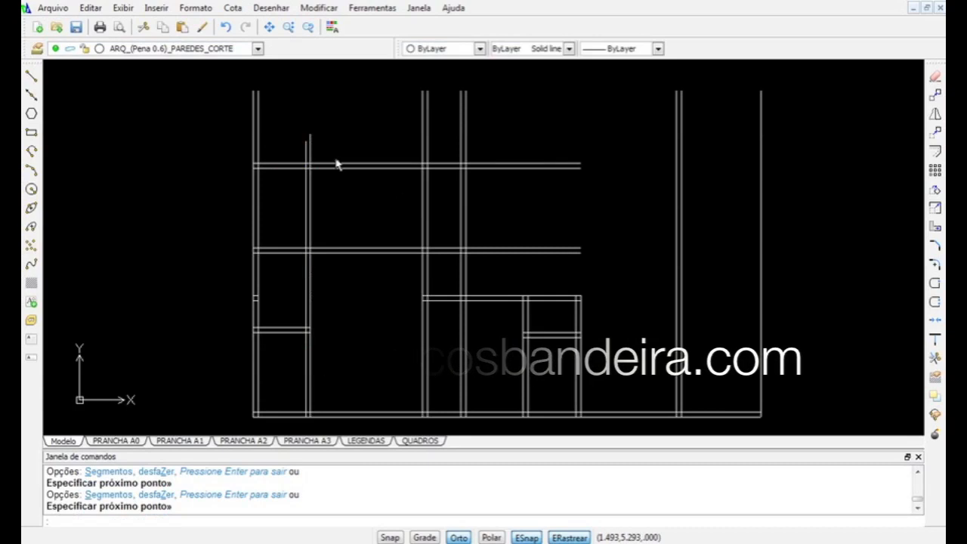
key(Return)
Trim the left outer wall and the service divider above the kitchen's upper wall, and the divider below the first suite's upper wall.
text(tr)
key(Return)
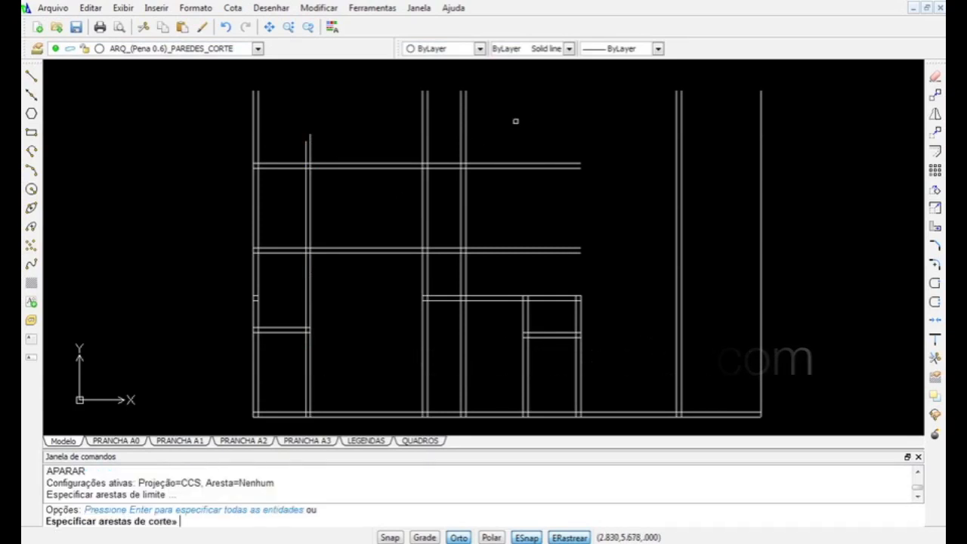
click(525, 121)
click(241, 266)
key(Return)
click(294, 87)
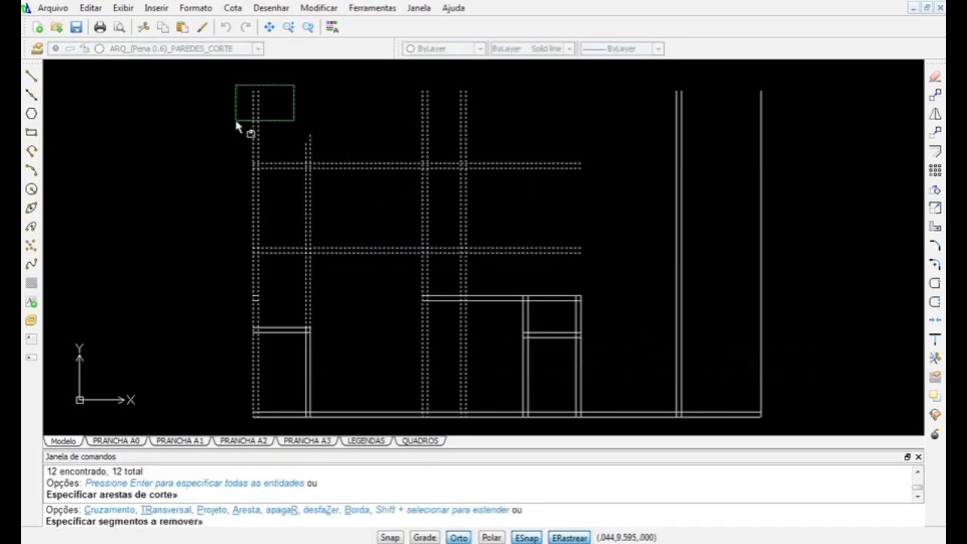
click(239, 127)
click(337, 119)
click(299, 154)
click(295, 305)
click(438, 193)
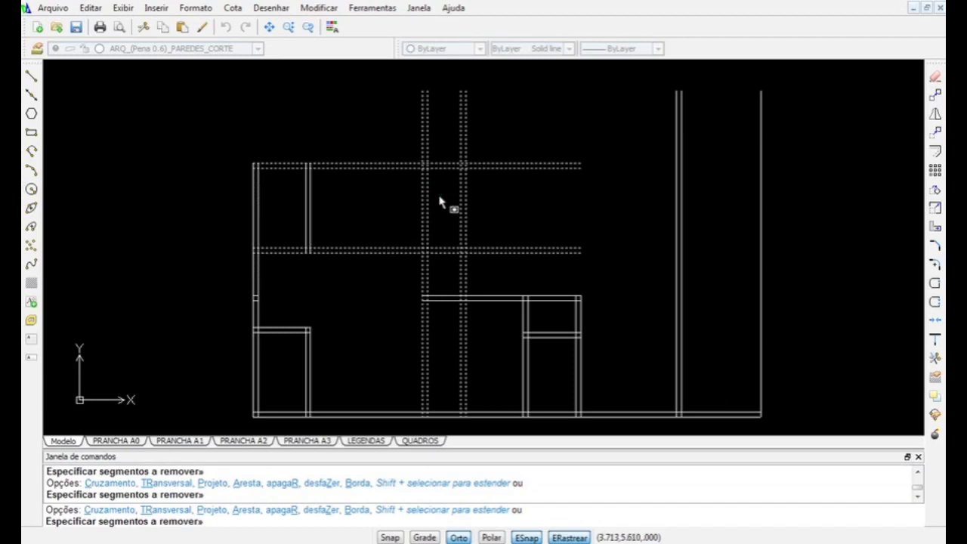
Trim the wall between the suites above the kitchen's upper wall and across the kitchen.
click(444, 92)
click(416, 119)
click(443, 178)
click(412, 228)
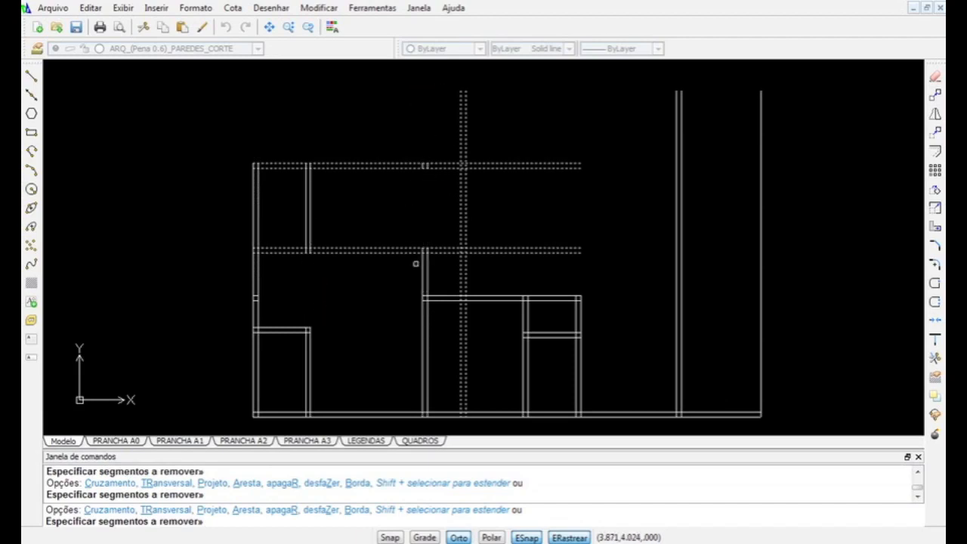
Trim the kitchen's lower and upper horizontal walls beyond the kitchen's right-hand wall.
click(593, 235)
click(568, 274)
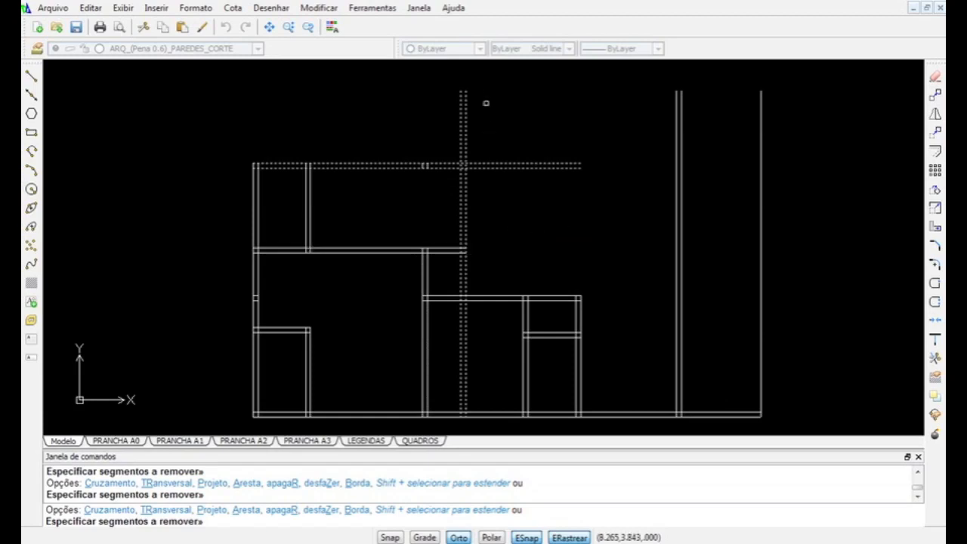
click(600, 148)
click(565, 205)
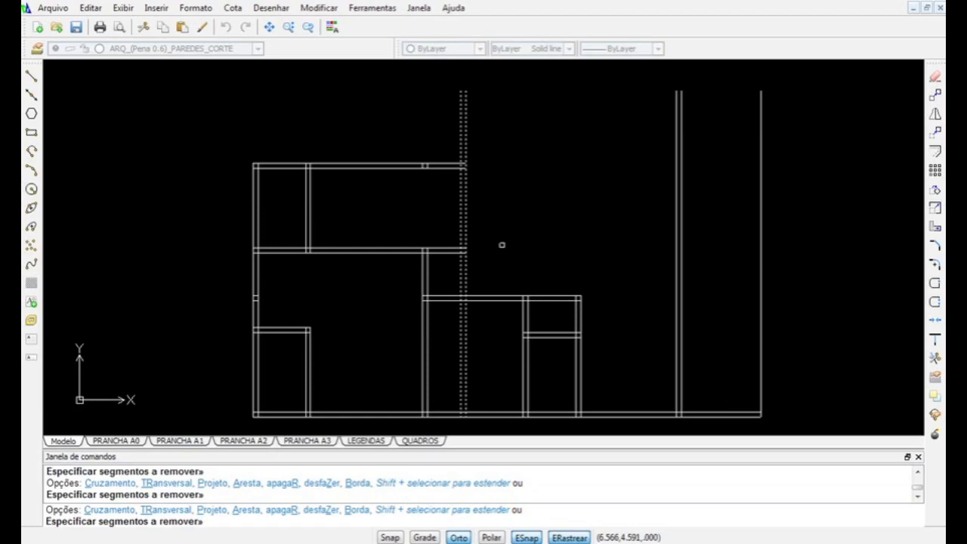
key(Return)
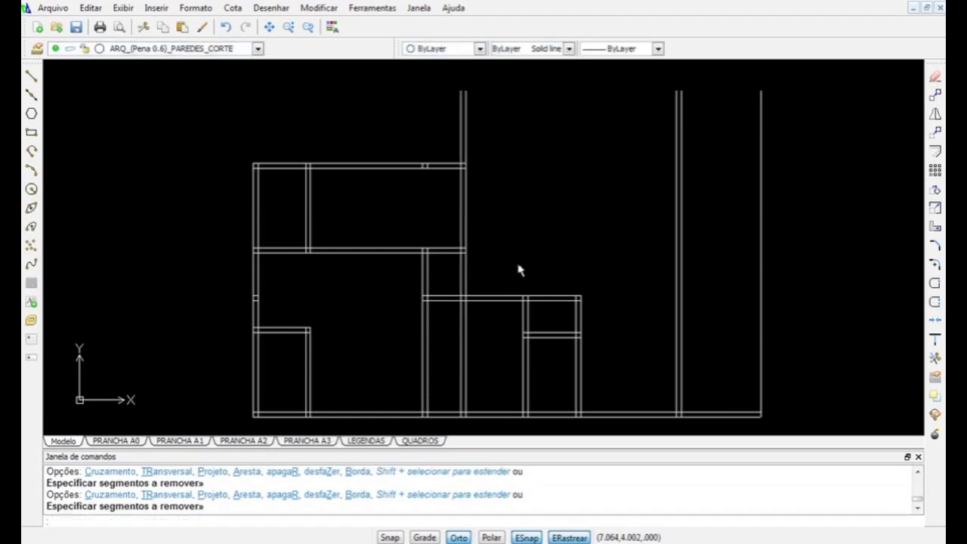
Trim the kitchen's right-hand vertical wall below the second suite's upper wall.
key(Return)
click(512, 268)
click(497, 304)
key(Return)
click(483, 323)
click(452, 357)
key(Return)
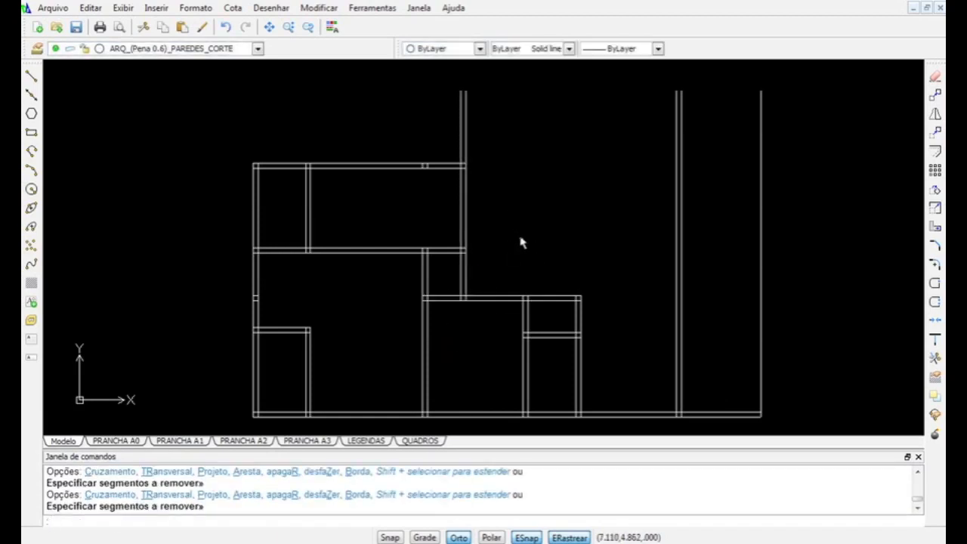
Offset the second suite's upper wall 3 upward and offset the copy 0.15 upward to form the dining room's upper wall.
text(o)
key(Return)
text(3)
key(Return)
click(553, 297)
click(532, 254)
key(Return)
key(Return)
text(.1)
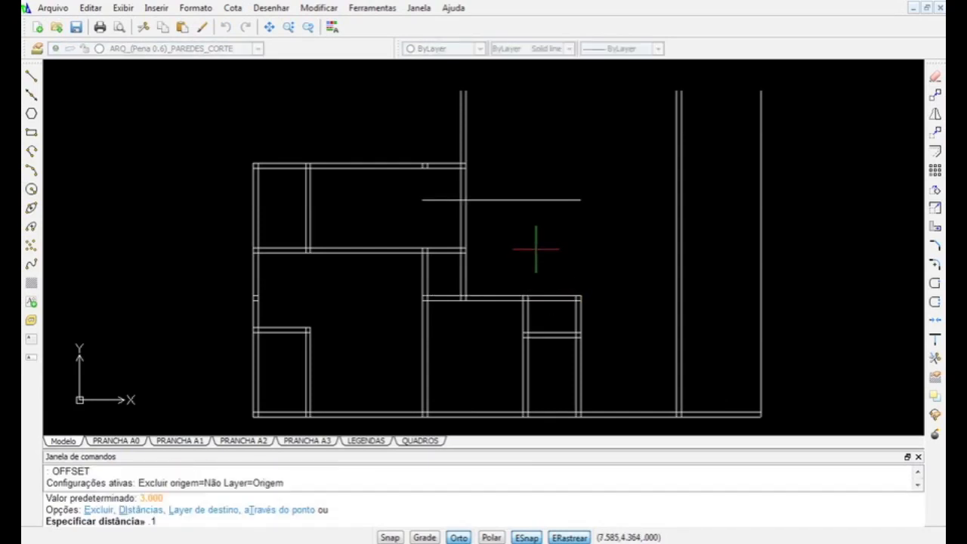
key(Return)
click(533, 201)
click(543, 178)
key(Return)
Offset the dining room's upper wall 3 upward and offset the copy 0.15 upward to form the garage's upper wall.
text(3)
key(Return)
click(535, 197)
click(536, 166)
key(Return)
text(.15)
key(Return)
click(540, 99)
click(547, 75)
key(Return)
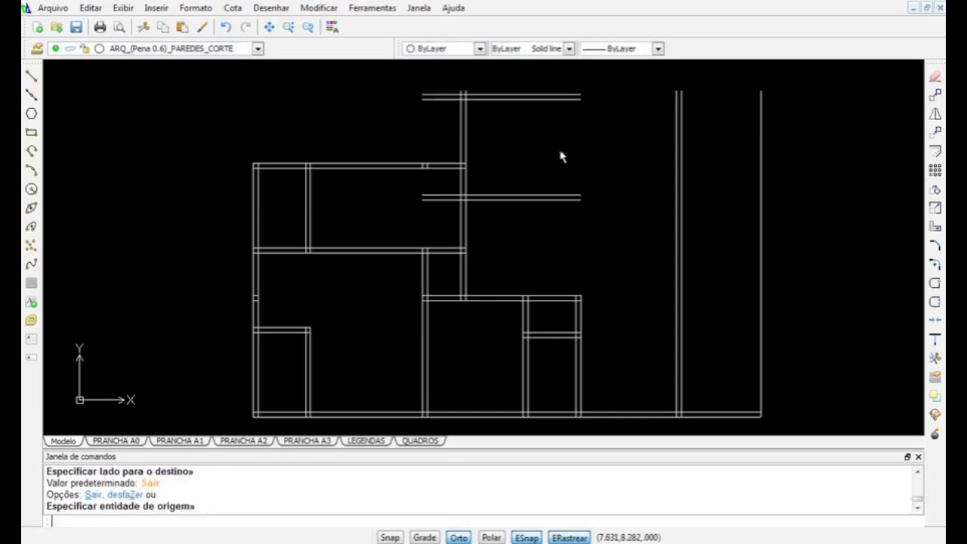
Stretch the right ends of the dining room's and garage's upper walls to the outer line of the wall beside the veranda.
text(s)
key(Return)
click(614, 80)
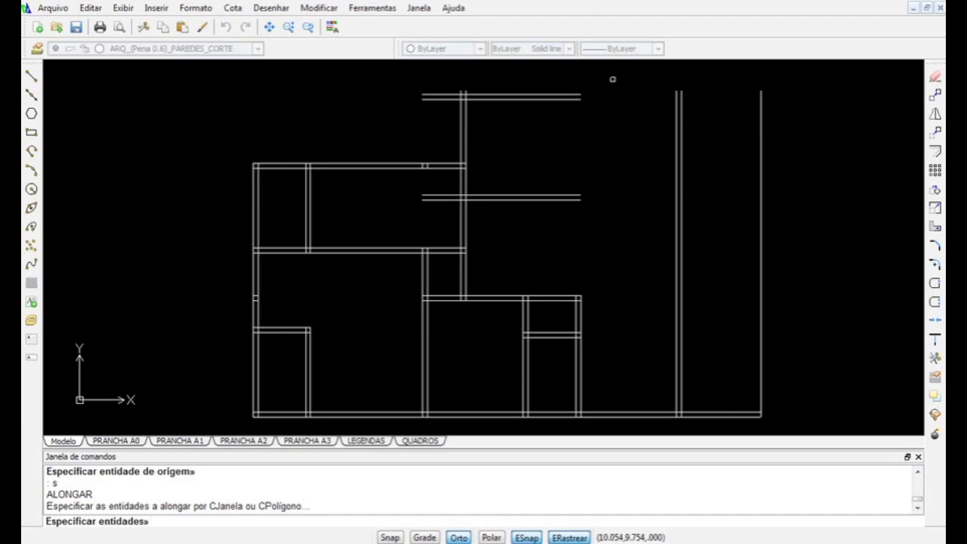
click(560, 228)
key(Return)
click(581, 200)
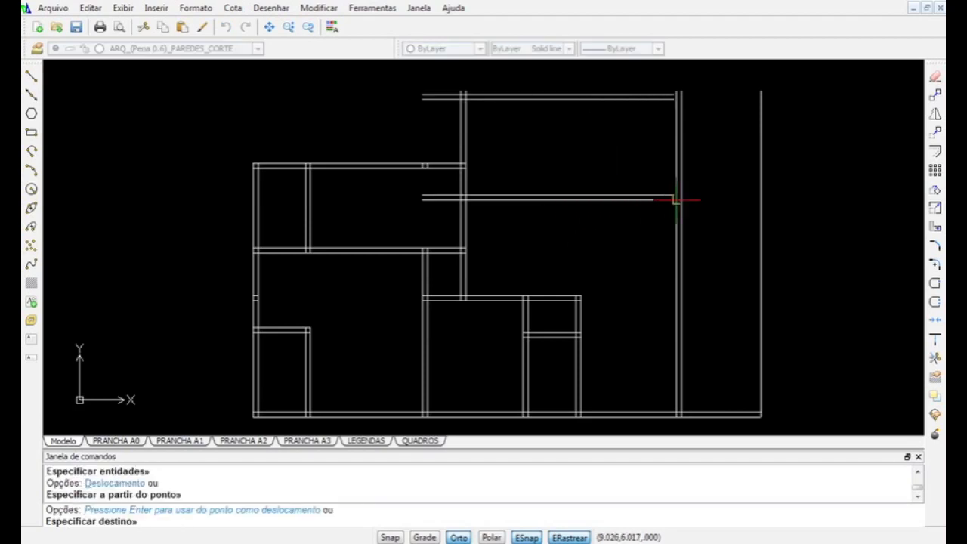
click(681, 197)
key(Return)
key(Escape)
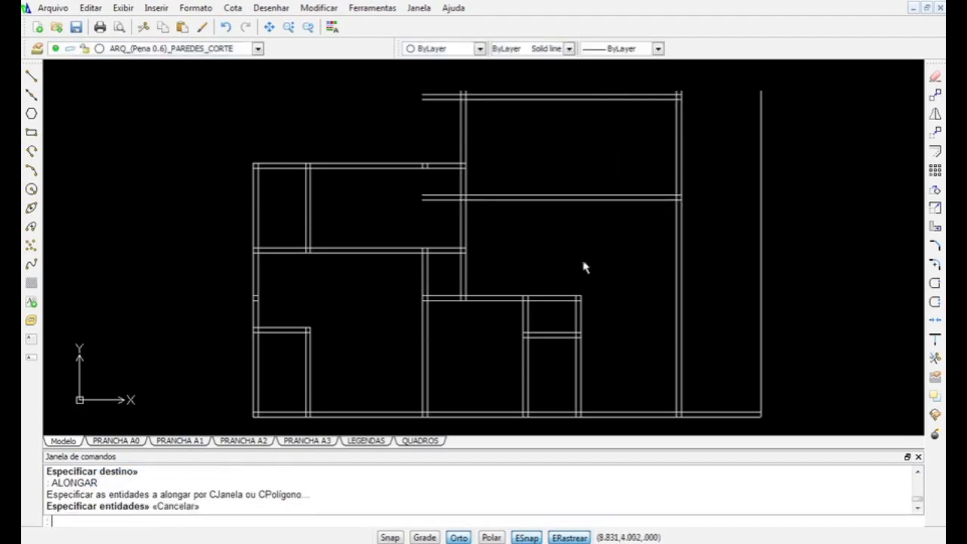
key(Escape)
Stretch the right end of the garage's upper wall to the veranda's outer line.
text(s)
key(Return)
click(690, 97)
click(669, 109)
key(Return)
click(681, 97)
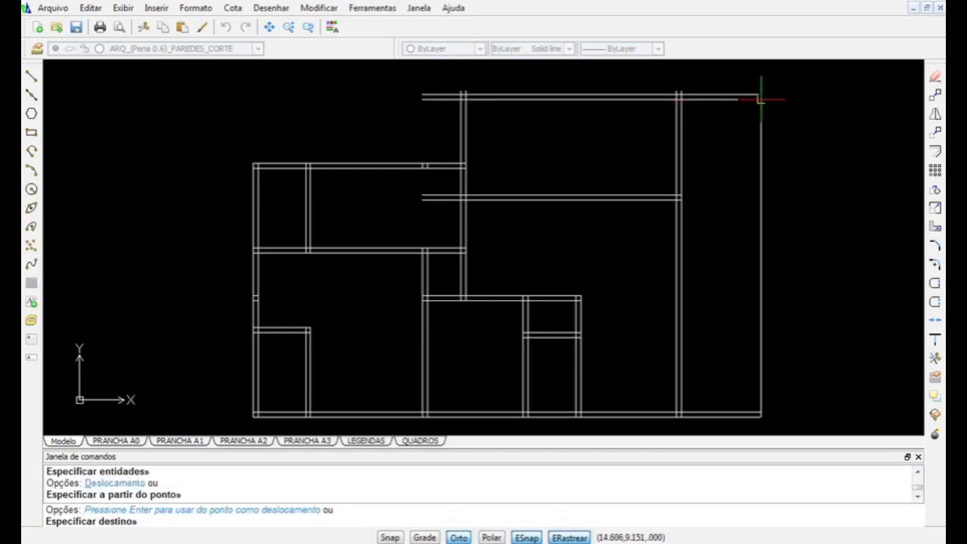
click(761, 98)
key(Return)
key(Escape)
key(Escape)
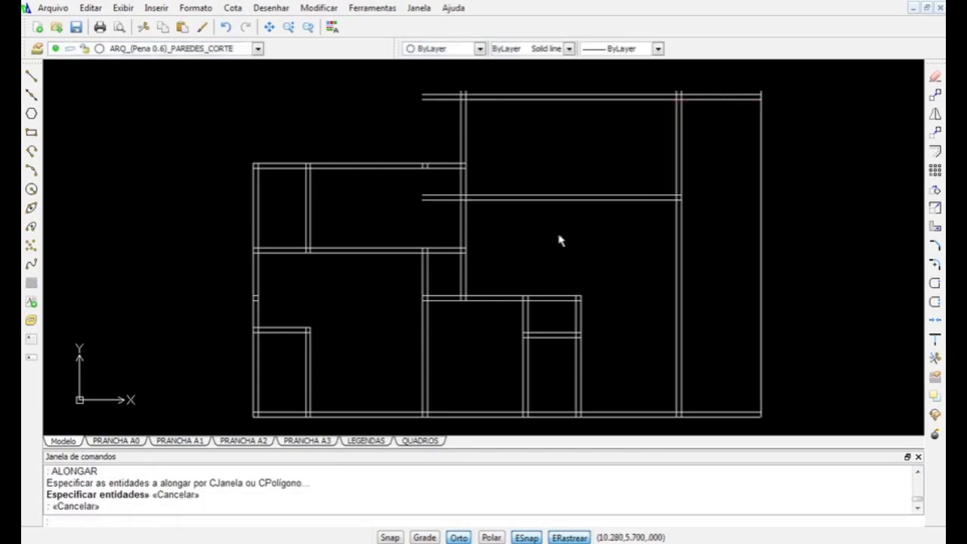
Trim the garage upper wall's left overhang and the vertical wall ends projecting above it, using all walls as cutting edges.
text(tr)
key(Return)
click(798, 69)
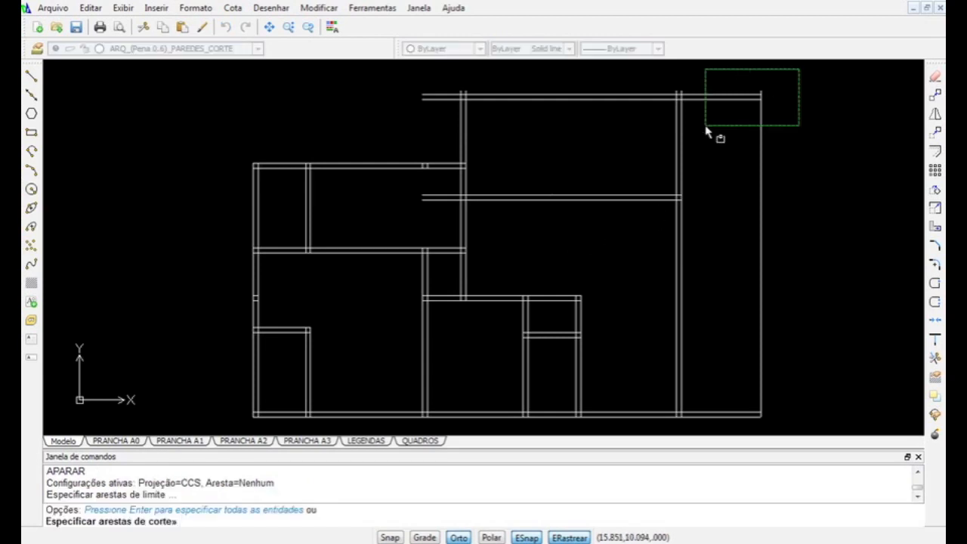
click(239, 429)
key(Return)
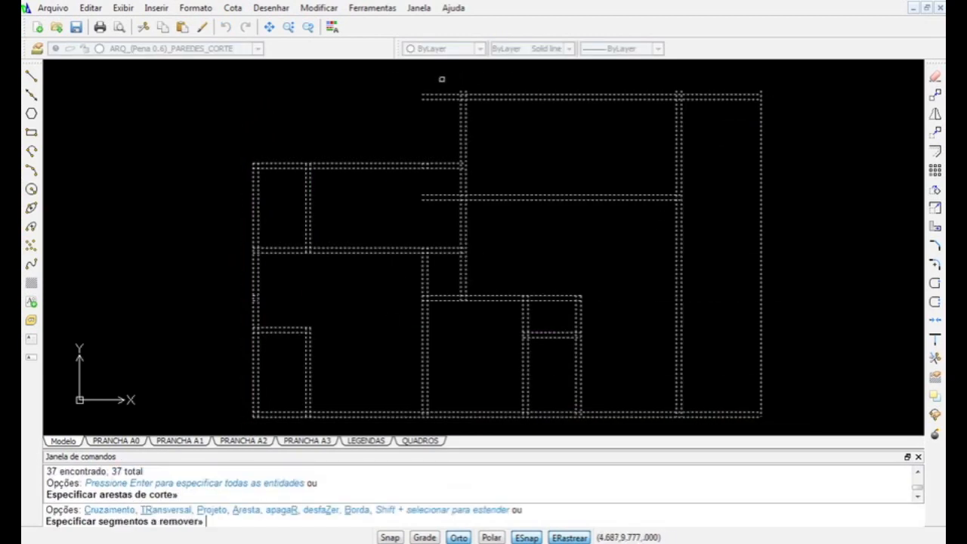
click(443, 80)
click(425, 117)
click(488, 74)
click(447, 96)
click(701, 82)
click(658, 89)
Trim the wall beside the veranda between the garage and dining walls, the dining wall's left overhang and the veranda line's upper overhang.
click(705, 126)
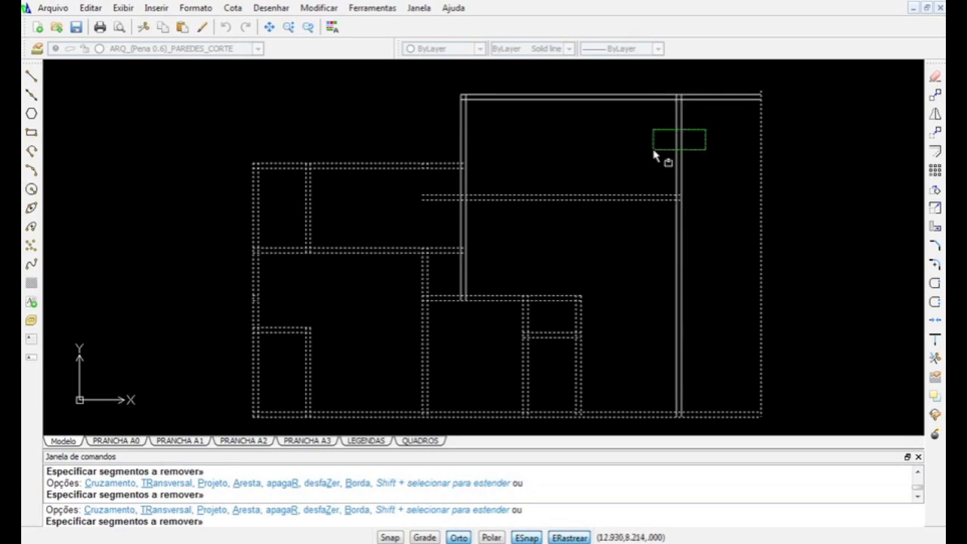
click(654, 155)
click(436, 186)
click(408, 219)
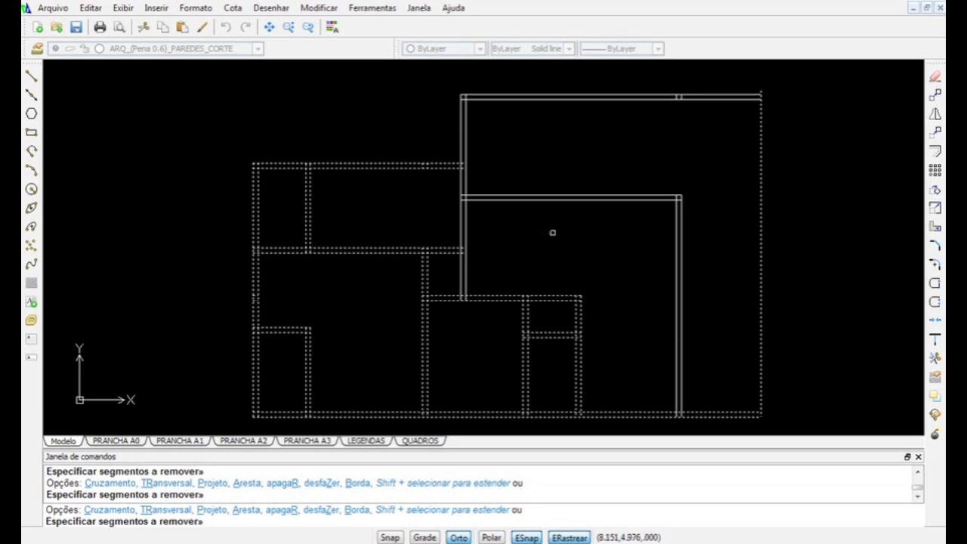
click(783, 76)
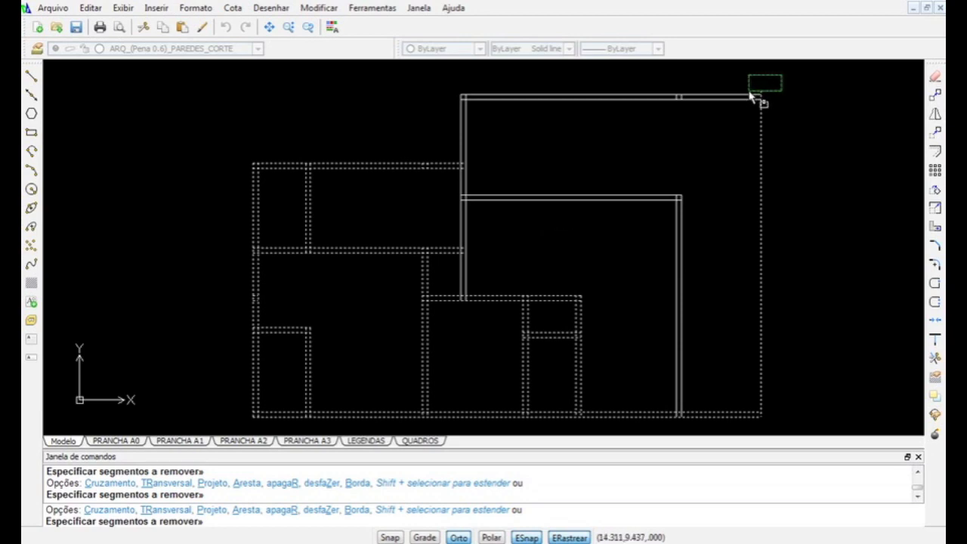
click(754, 96)
key(Return)
Erase the leftover short crossing lines in the garage's upper wall, the kitchen's upper wall and the first suite's left wall.
click(673, 92)
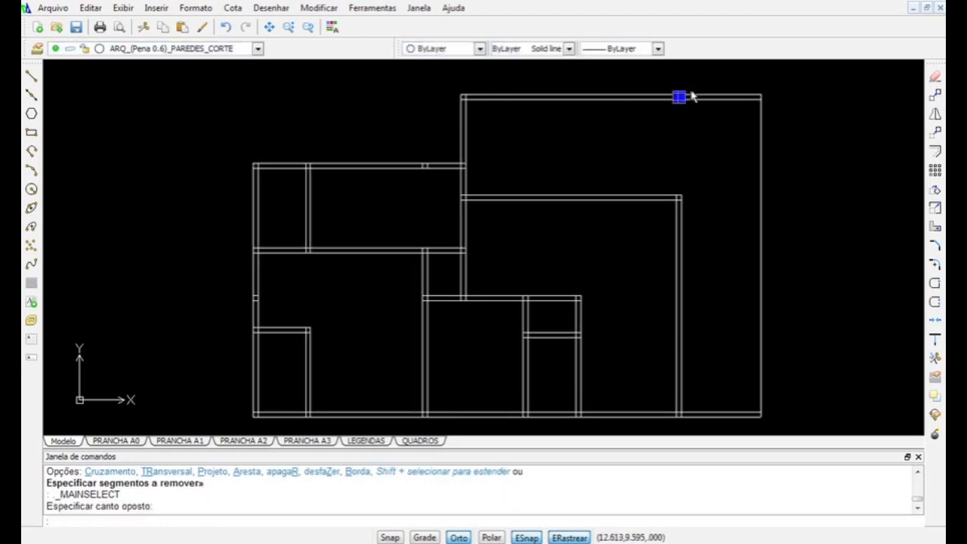
text(e)
key(Return)
click(432, 159)
click(416, 179)
key(Delete)
click(235, 286)
click(272, 308)
text(e)
key(Return)
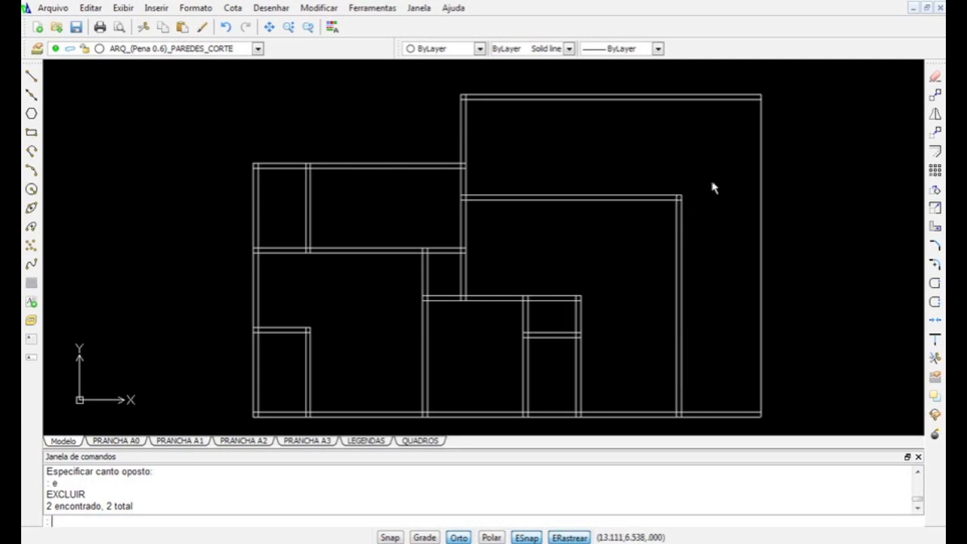
Draw a horizontal guide line from the upper outer corner of the living room's wall to just past the veranda's outer line.
text(l)
key(Return)
click(684, 195)
click(786, 196)
key(Return)
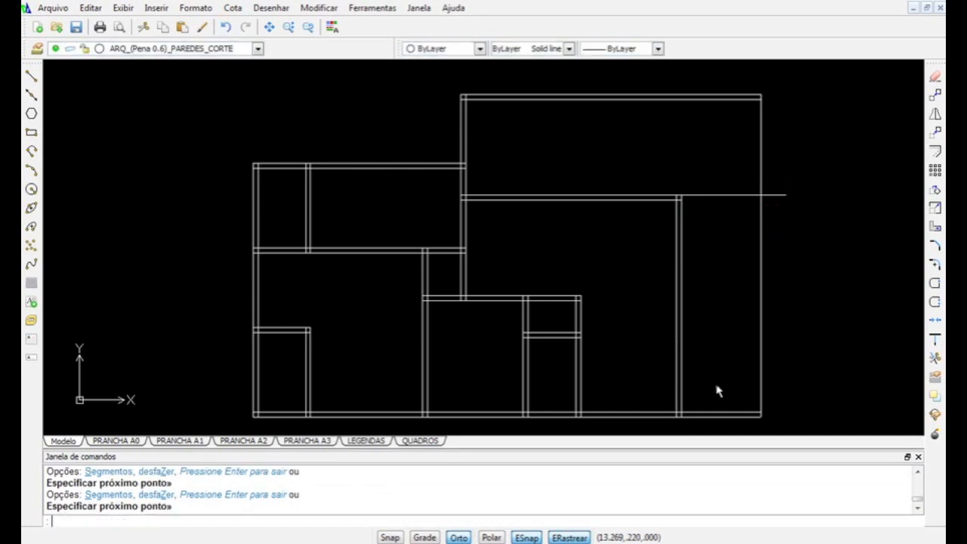
Trim the lower wall's inner line across the veranda, using the living room's right wall as a cutting edge.
text(tr)
key(Return)
click(719, 384)
click(664, 427)
key(Return)
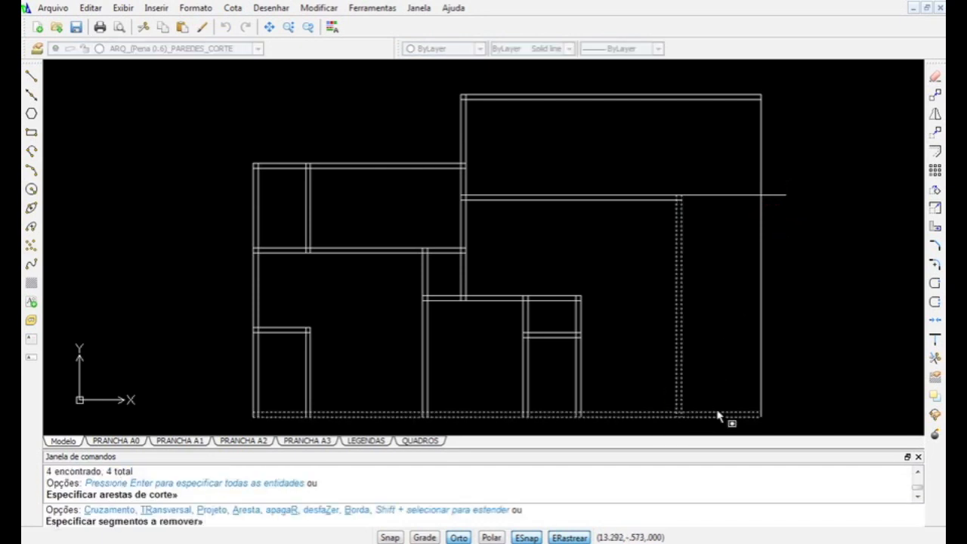
click(712, 416)
key(Return)
Offset by 0.3 the guide line downward, the veranda's outer line inward and the lower outer line upward to outline the pillars.
text(o)
key(Return)
text(3)
key(Return)
click(733, 195)
click(731, 236)
click(759, 241)
click(733, 295)
click(729, 411)
click(723, 382)
key(Return)
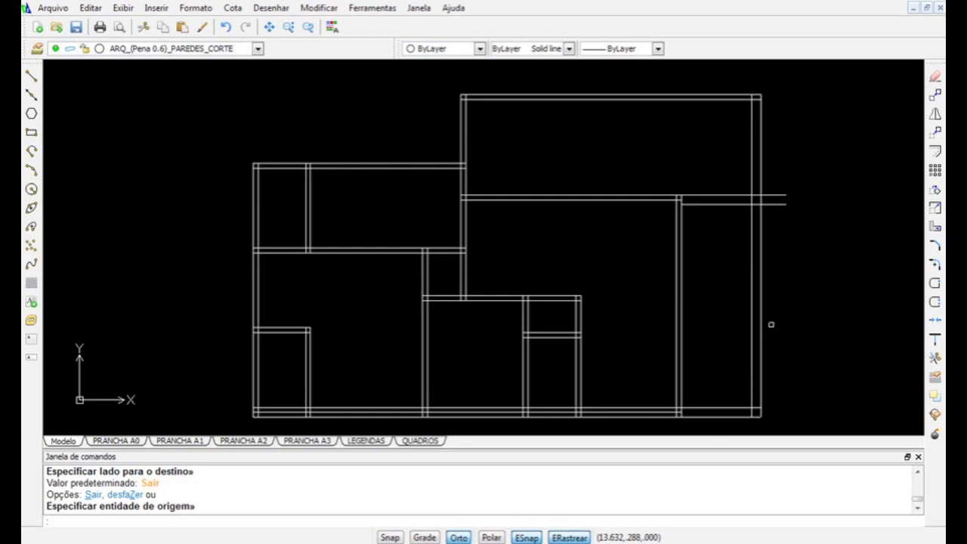
text(tr)
key(Return)
click(822, 179)
click(735, 420)
key(Return)
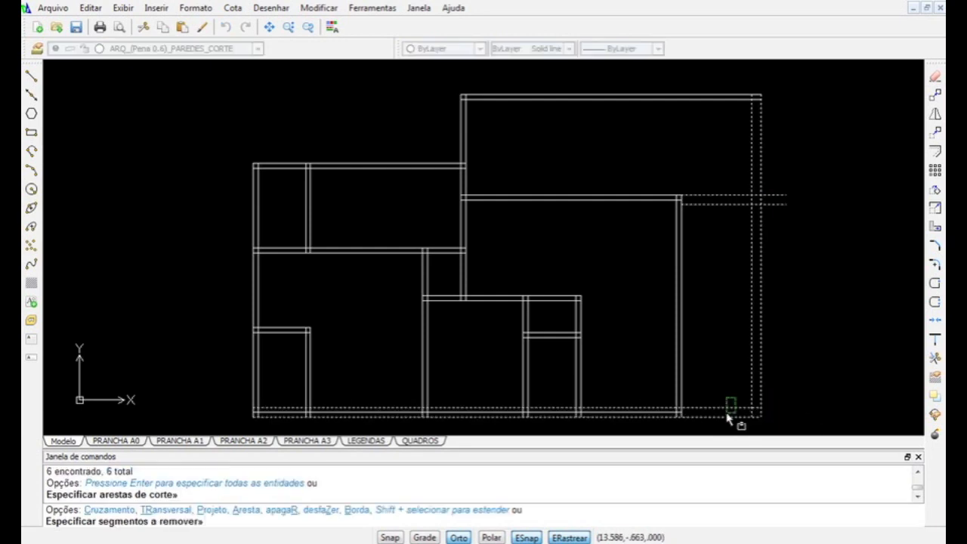
key(Escape)
key(Escape)
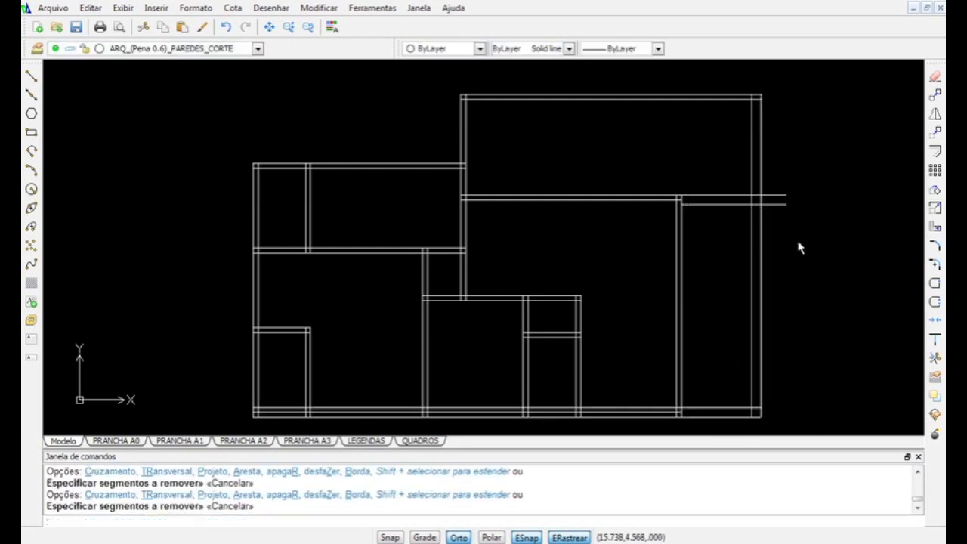
key(Escape)
key(Escape)
Trim the guide and veranda lines against all entities, leaving two 0.30 x 0.30 pillars on the veranda's outer side.
text(tr)
key(Return)
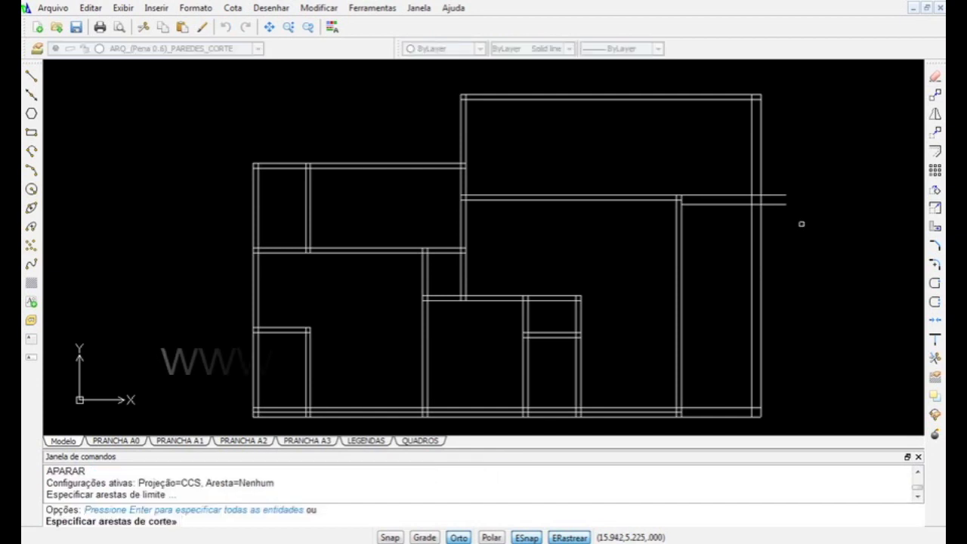
key(Return)
drag(812, 184, 737, 239)
drag(737, 176, 729, 182)
click(712, 220)
click(720, 409)
click(719, 413)
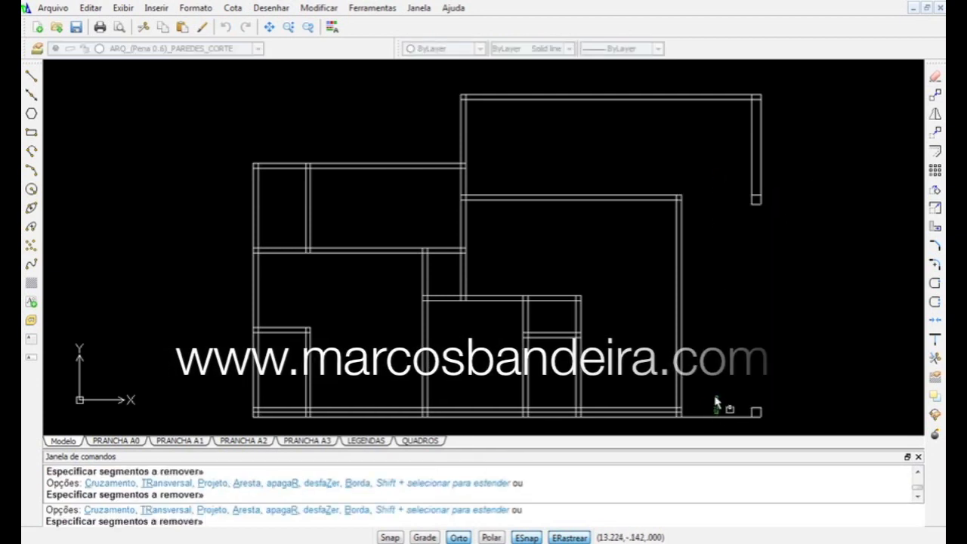
click(705, 416)
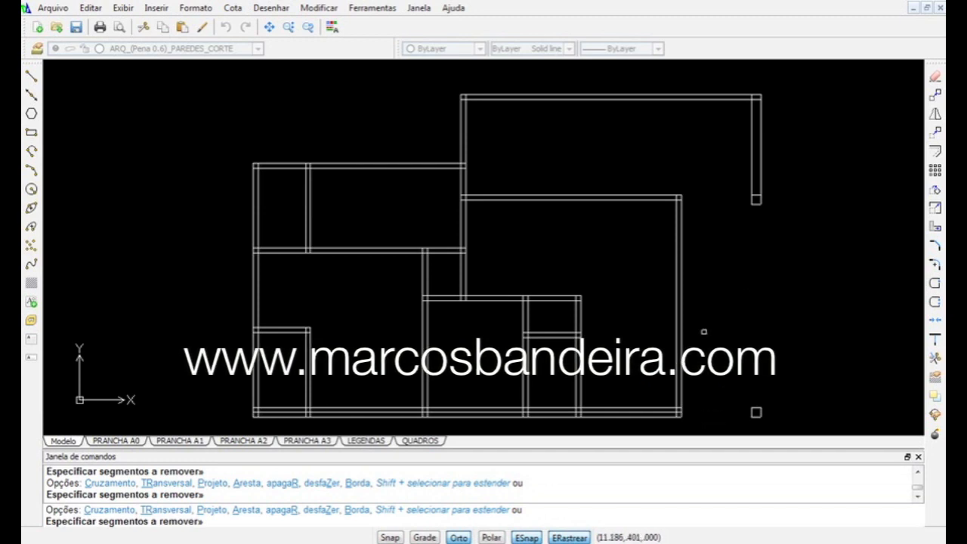
click(783, 137)
click(727, 147)
key(Return)
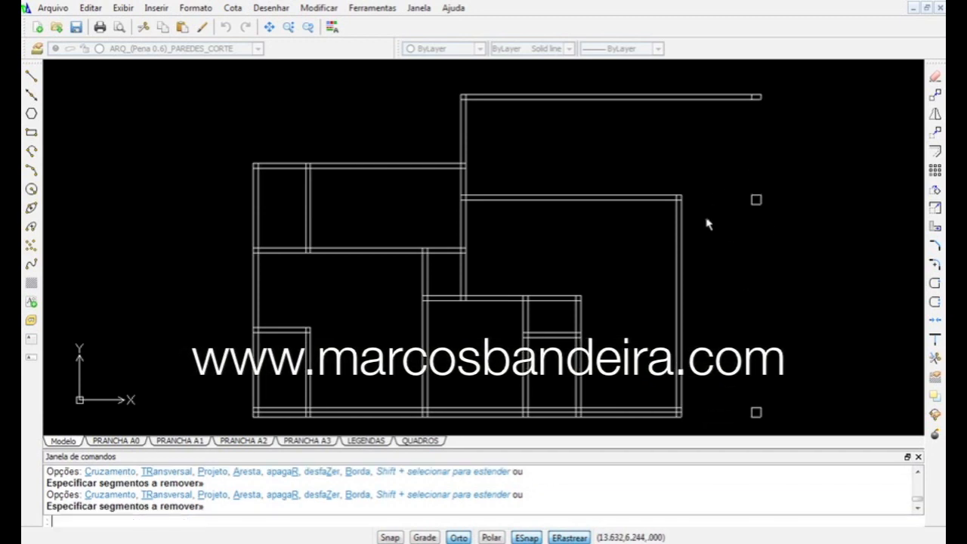
Erase the leftover offset line running along the inside of the house's lower wall.
text(e)
key(Return)
click(648, 408)
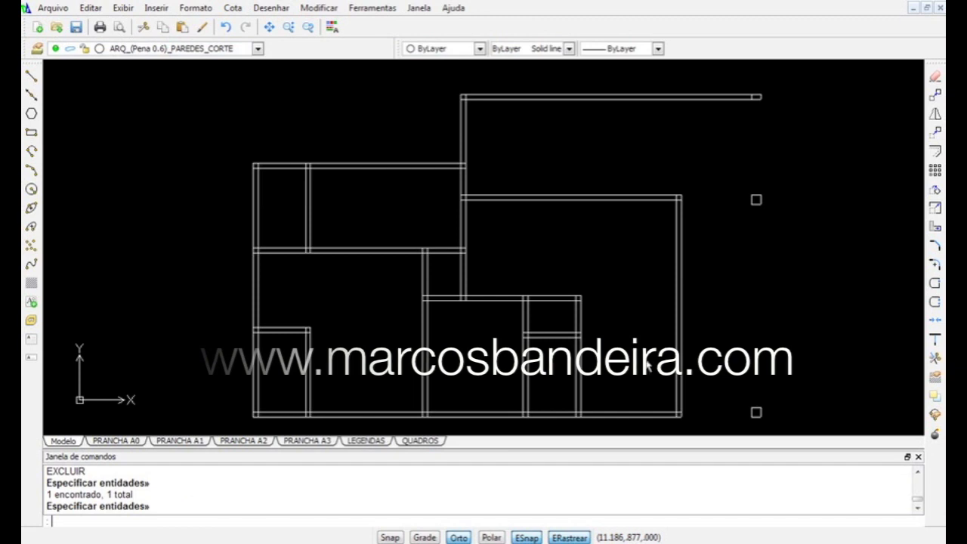
key(Return)
Draw a vertical guide line between the upper and lower veranda pillars.
text(l)
key(Return)
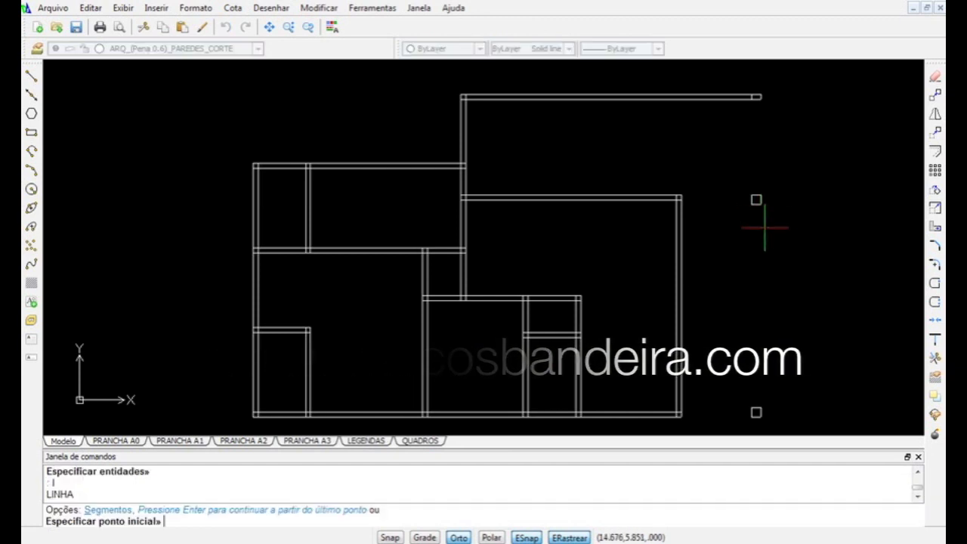
click(756, 199)
click(756, 412)
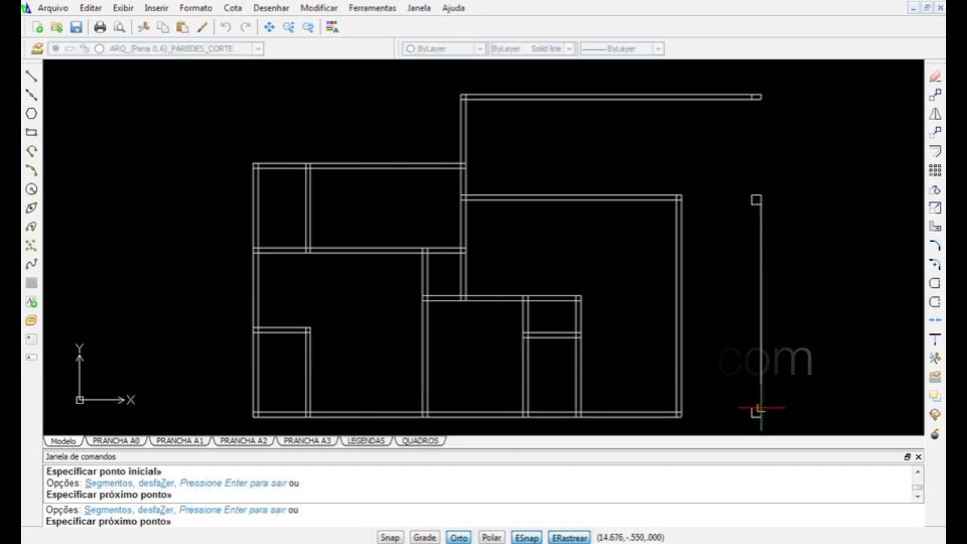
key(Return)
Copy the upper veranda pillar to midway between the two pillars and erase the vertical guide line.
text(co)
key(Return)
click(756, 204)
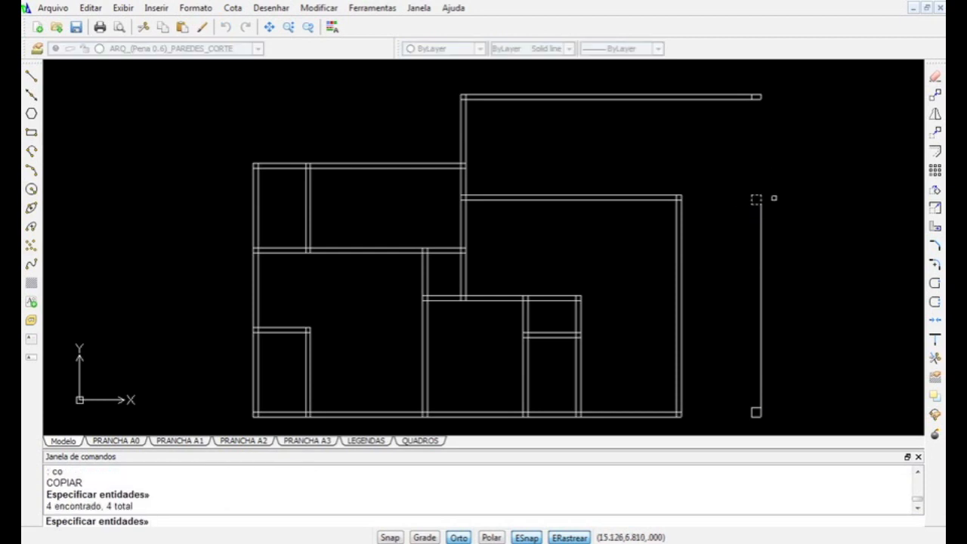
key(Return)
click(757, 199)
click(757, 306)
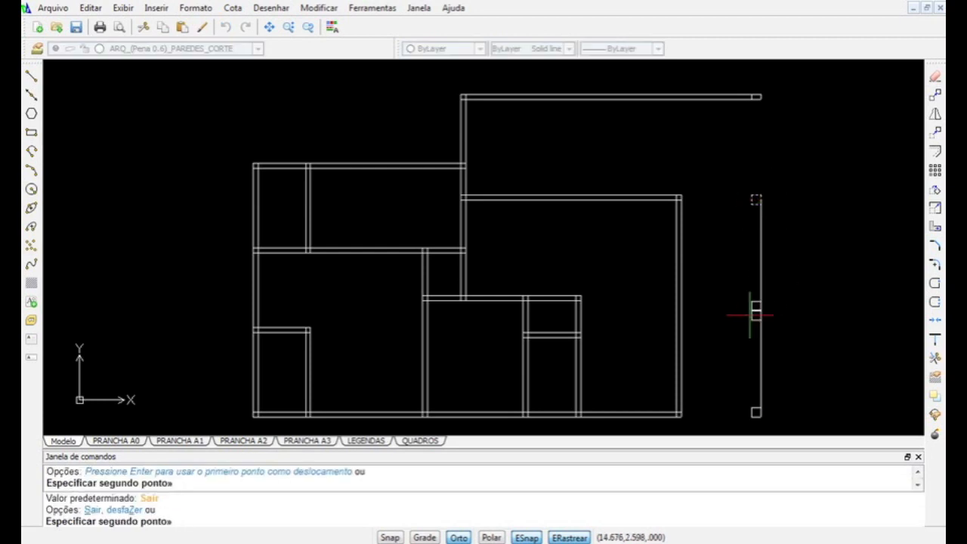
key(Escape)
text(e)
key(Return)
click(758, 266)
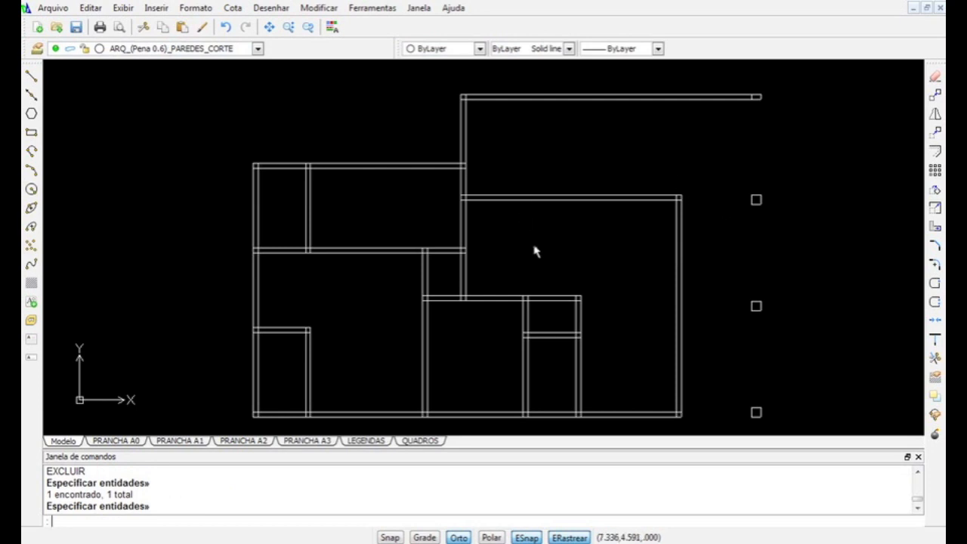
text(z)
key(Return)
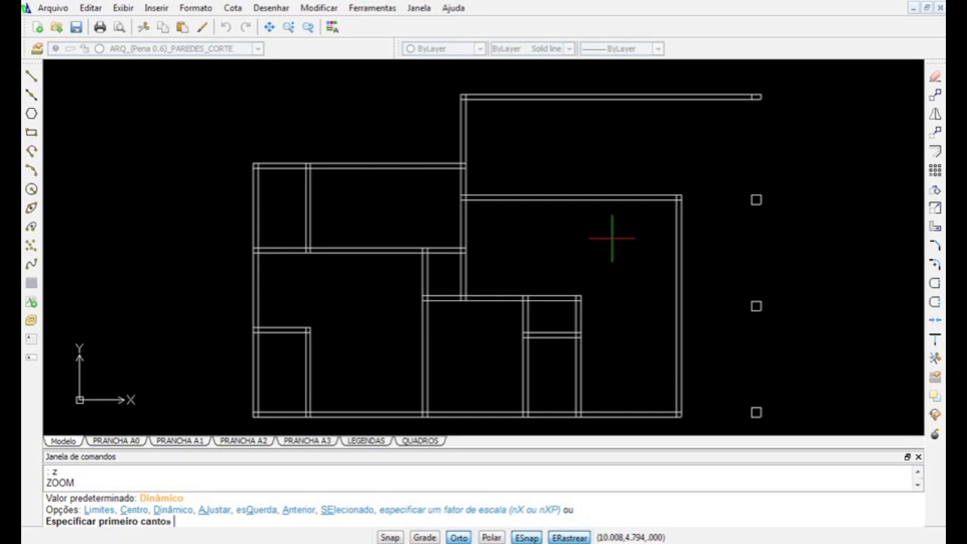
key(Escape)
Erase the leftover short vertical line inside the right end of the garage's upper wall.
text(e)
key(Return)
click(740, 120)
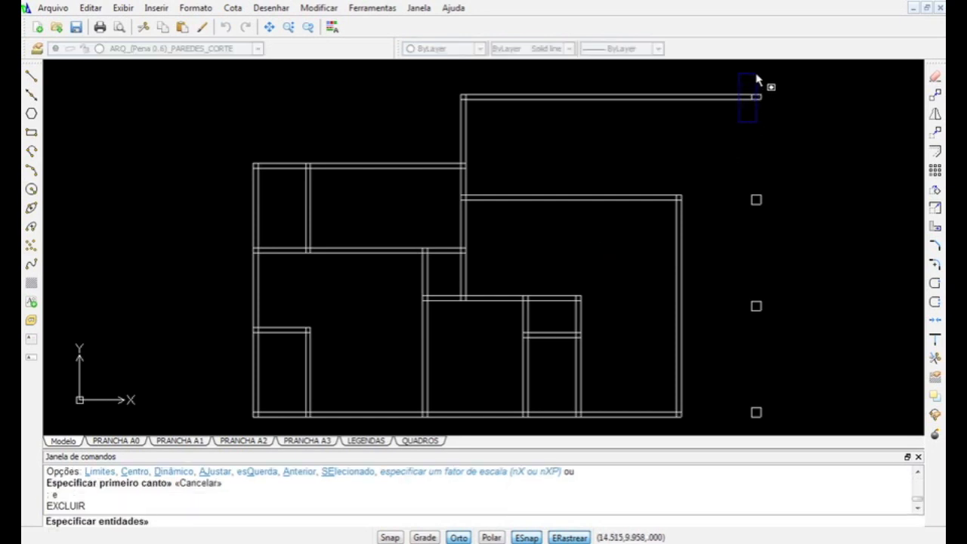
click(761, 79)
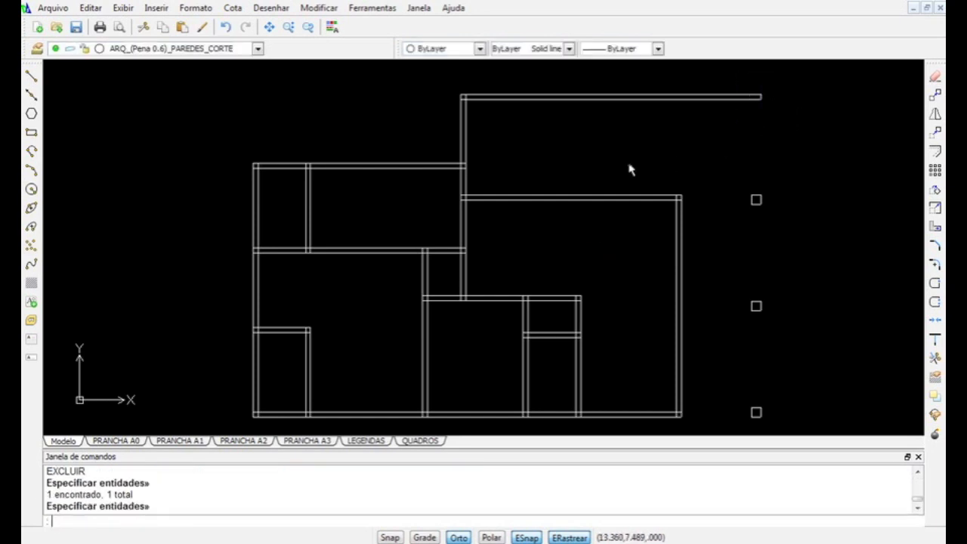
key(Return)
text(o)
key(Return)
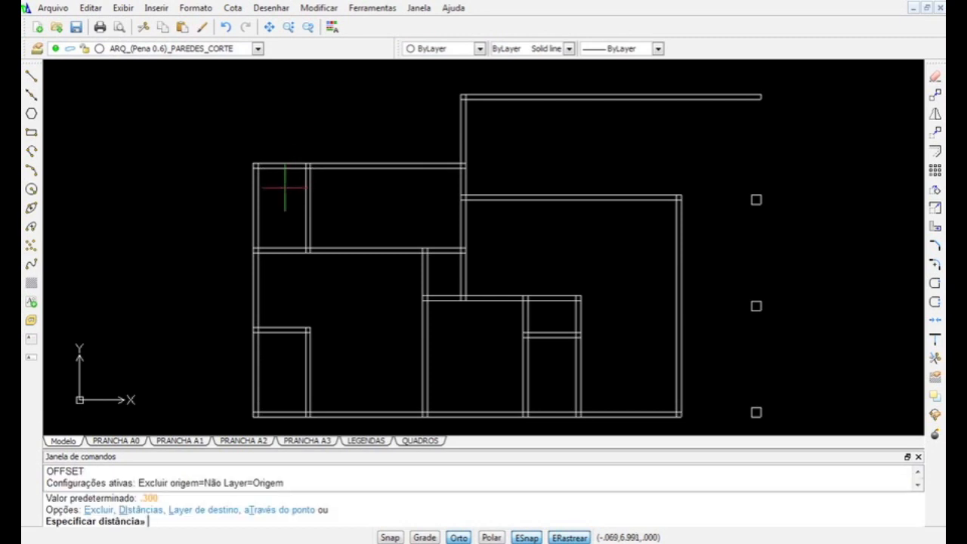
key(Escape)
Trim the inner wall lines around the service area back to the kitchen's left wall and the first suite's upper wall.
text(tr)
key(Return)
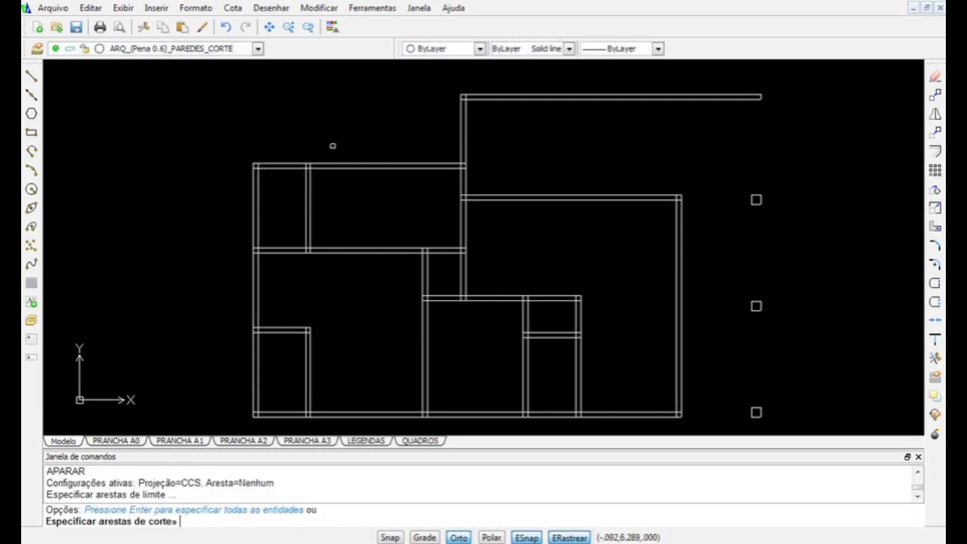
click(335, 144)
click(232, 273)
key(Return)
click(272, 169)
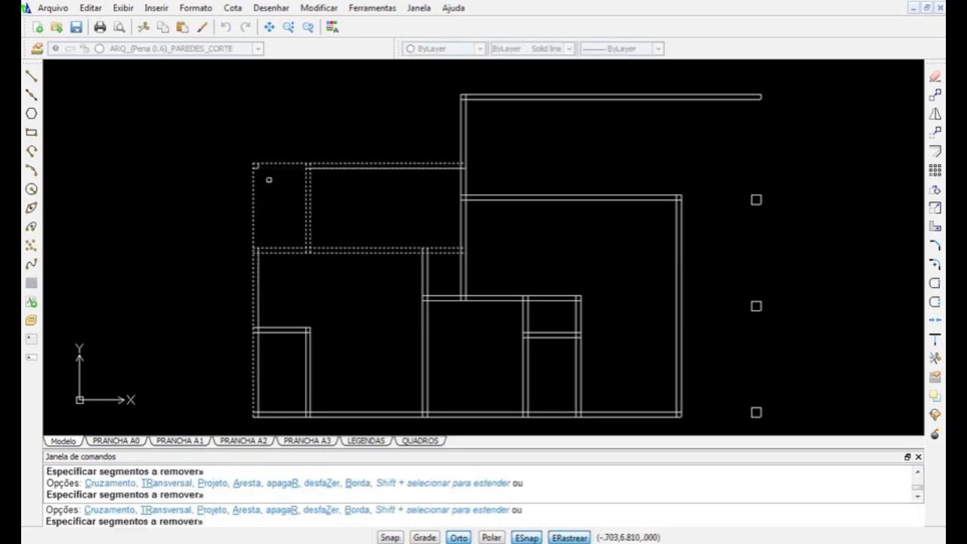
key(Return)
Erase the leftover inner line pieces at the service area's outer corner.
text(e)
key(Return)
click(229, 188)
click(277, 136)
key(Return)
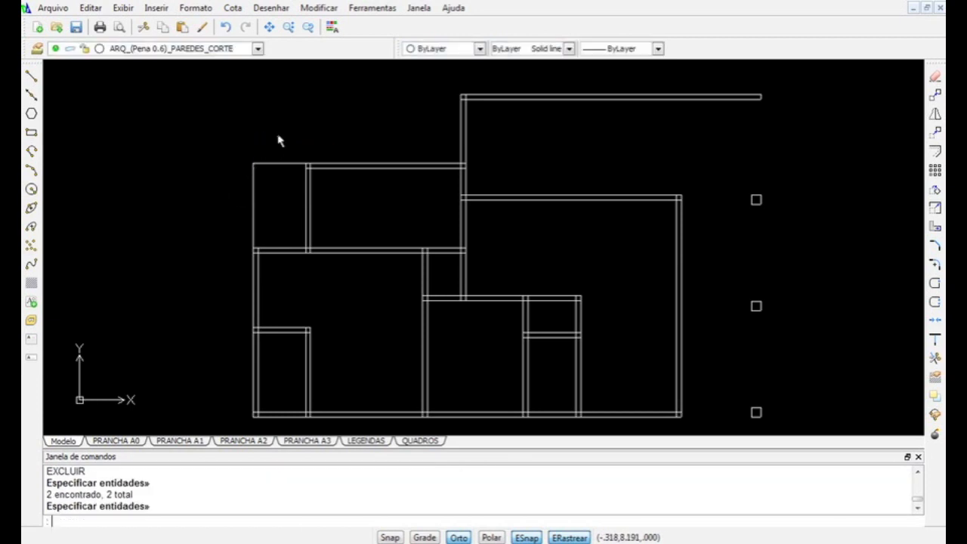
Offset the service area's upper and left outer lines 0.3 inward.
text(o)
key(Return)
text(3)
key(Return)
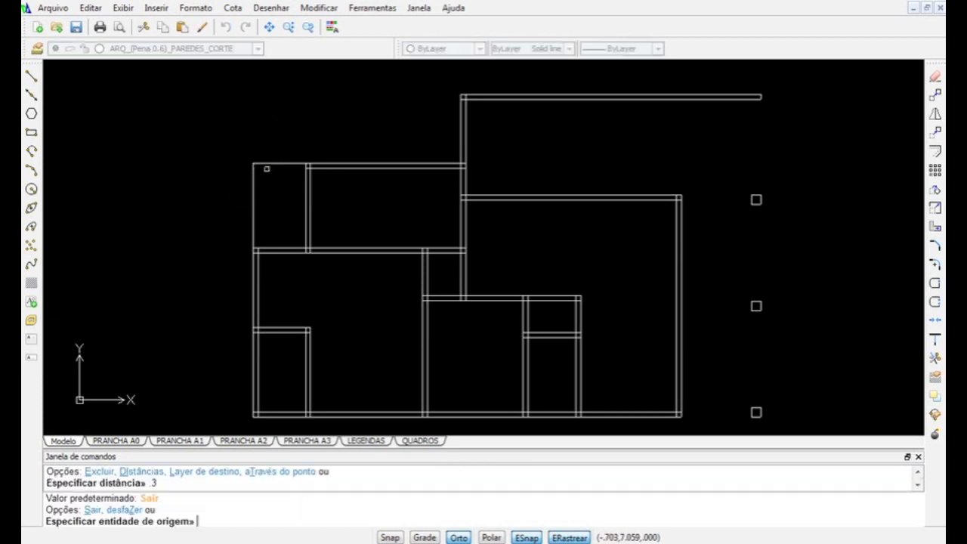
click(268, 164)
click(269, 184)
click(253, 187)
click(274, 189)
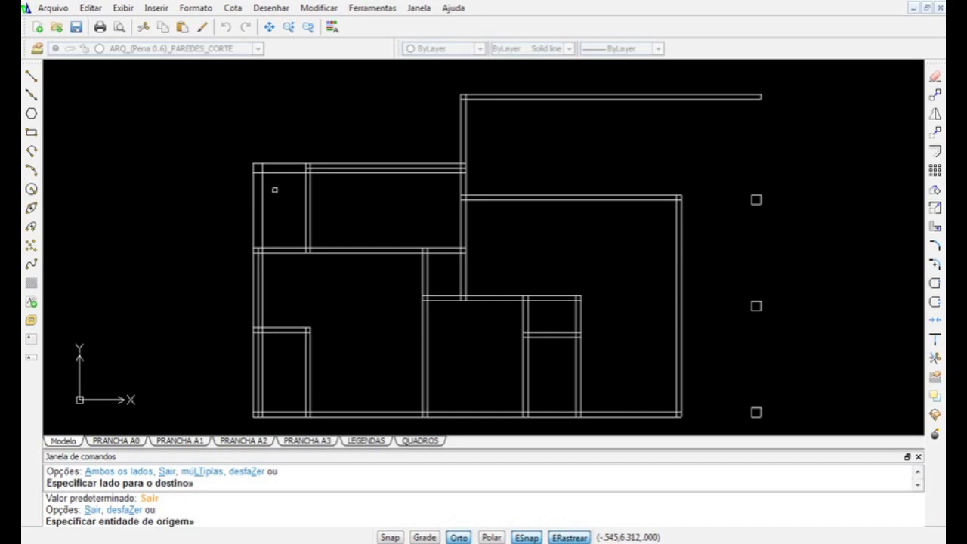
key(Return)
text(tr)
key(Return)
click(292, 147)
click(245, 195)
key(Escape)
Trim the service area's upper and left lines, leaving a 0.30 x 0.30 pillar at its outer corner.
key(Return)
click(332, 154)
click(247, 261)
key(Return)
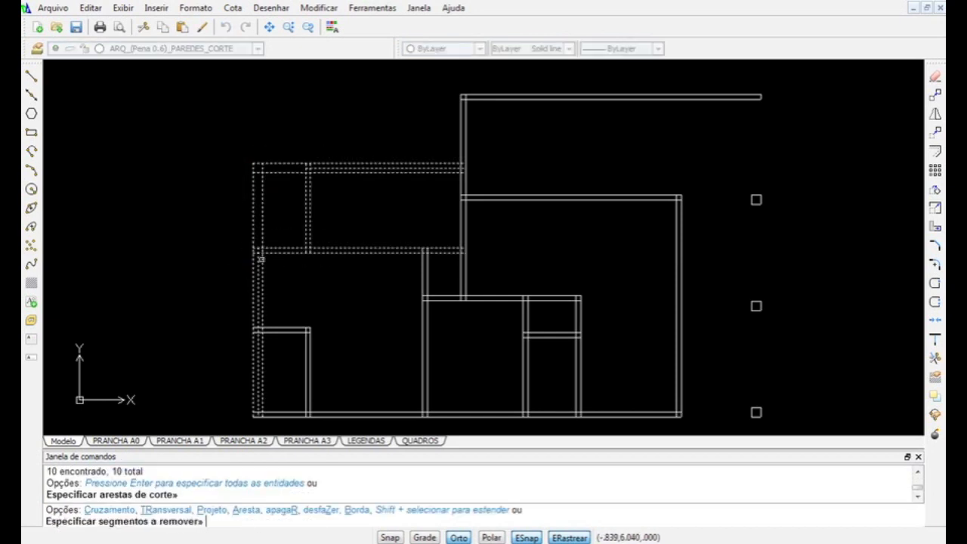
click(281, 203)
click(239, 232)
click(294, 142)
click(276, 199)
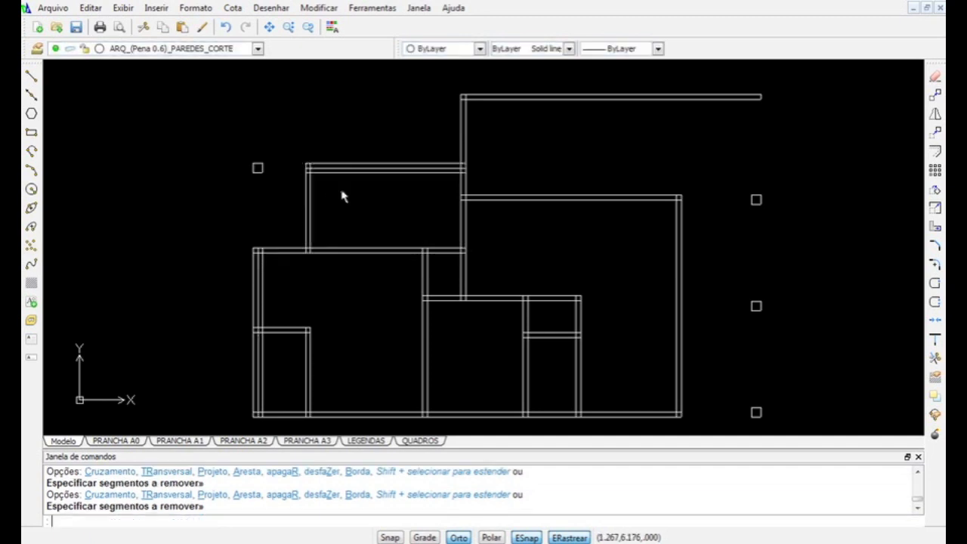
key(Return)
Erase the leftover offset lines running through the kitchen and along the first suite's left wall.
text(e)
key(Return)
click(331, 172)
click(262, 277)
key(Return)
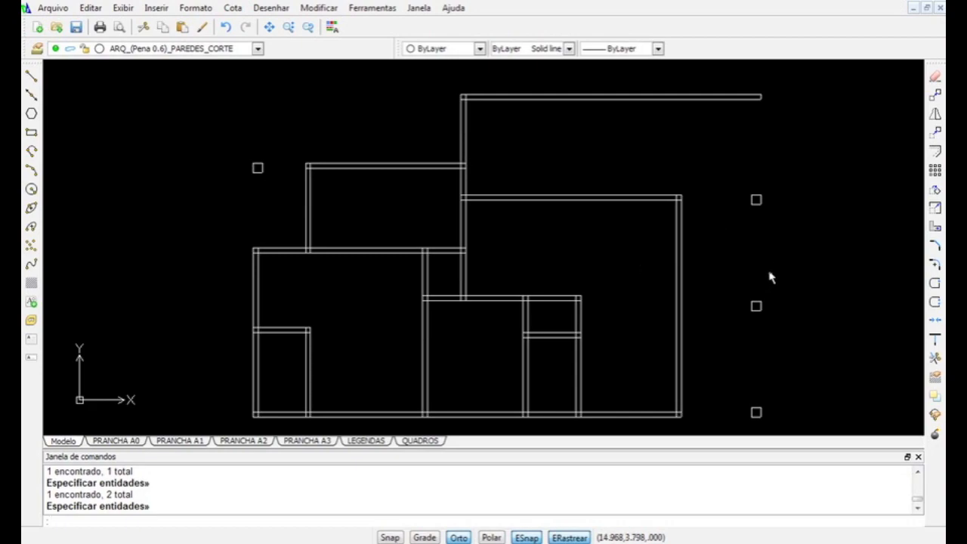
Switch to the sketch Croqui de casa térrea.jpg, check the walls and pillars against it and return to the drawing.
key(ctrl+Up)
click(182, 355)
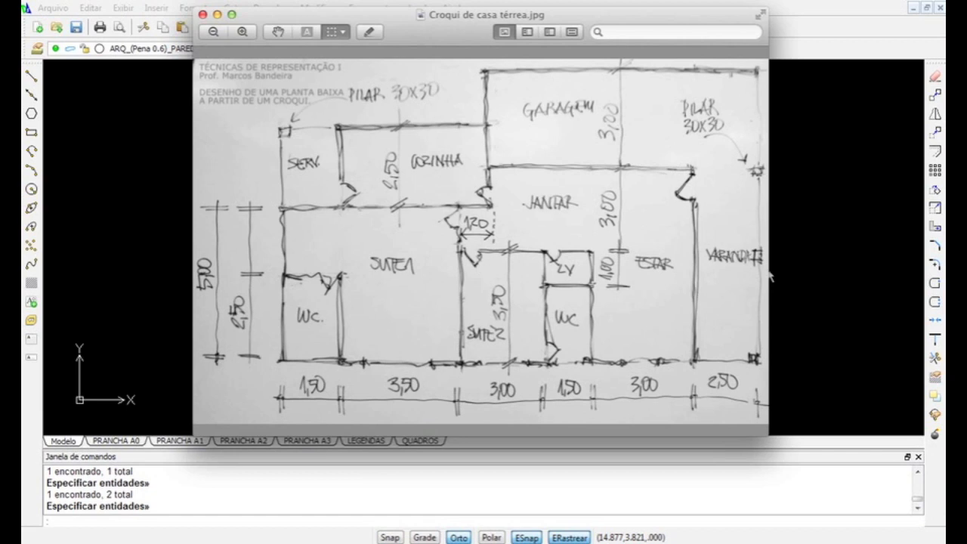
click(771, 277)
click(820, 266)
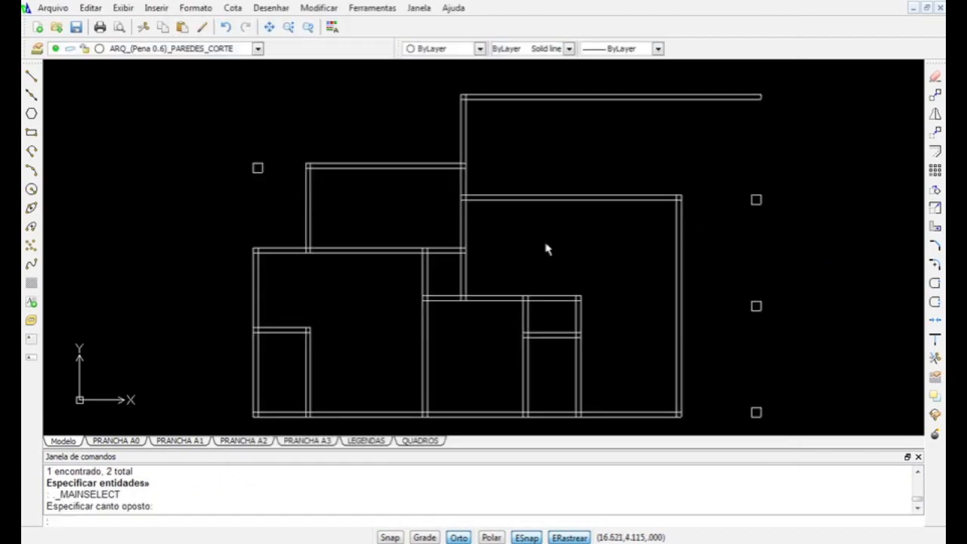